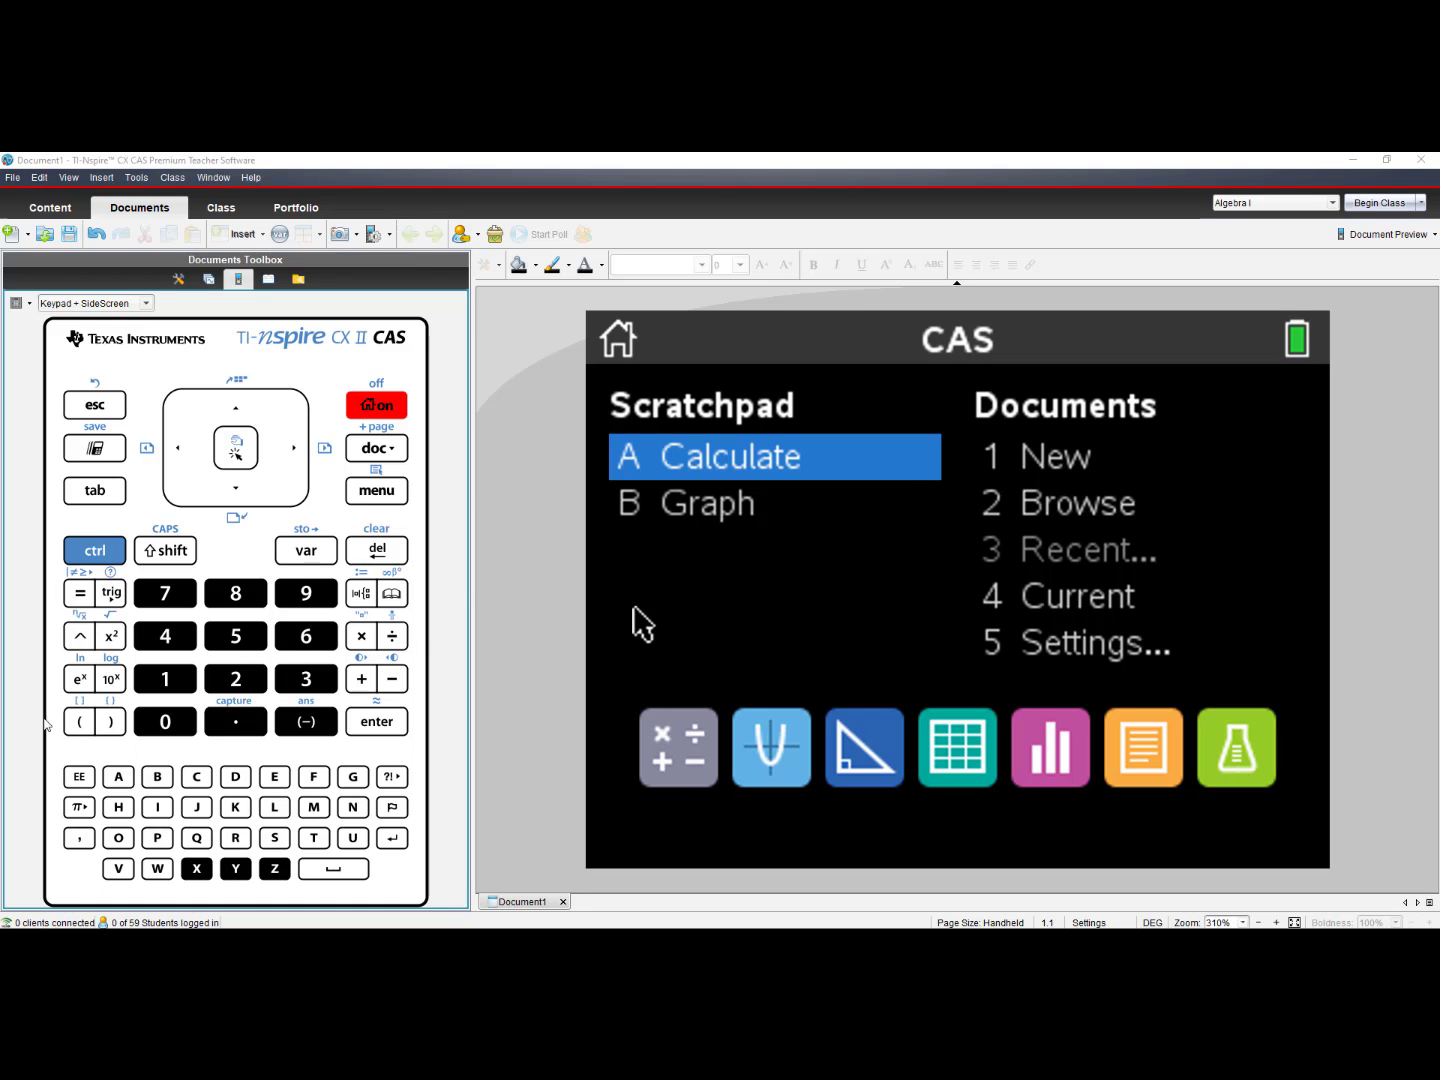
Start a new TI-Nspire document and add a Graphs page to it.
{"action": "left_click", "coordinate": [172, 681]}
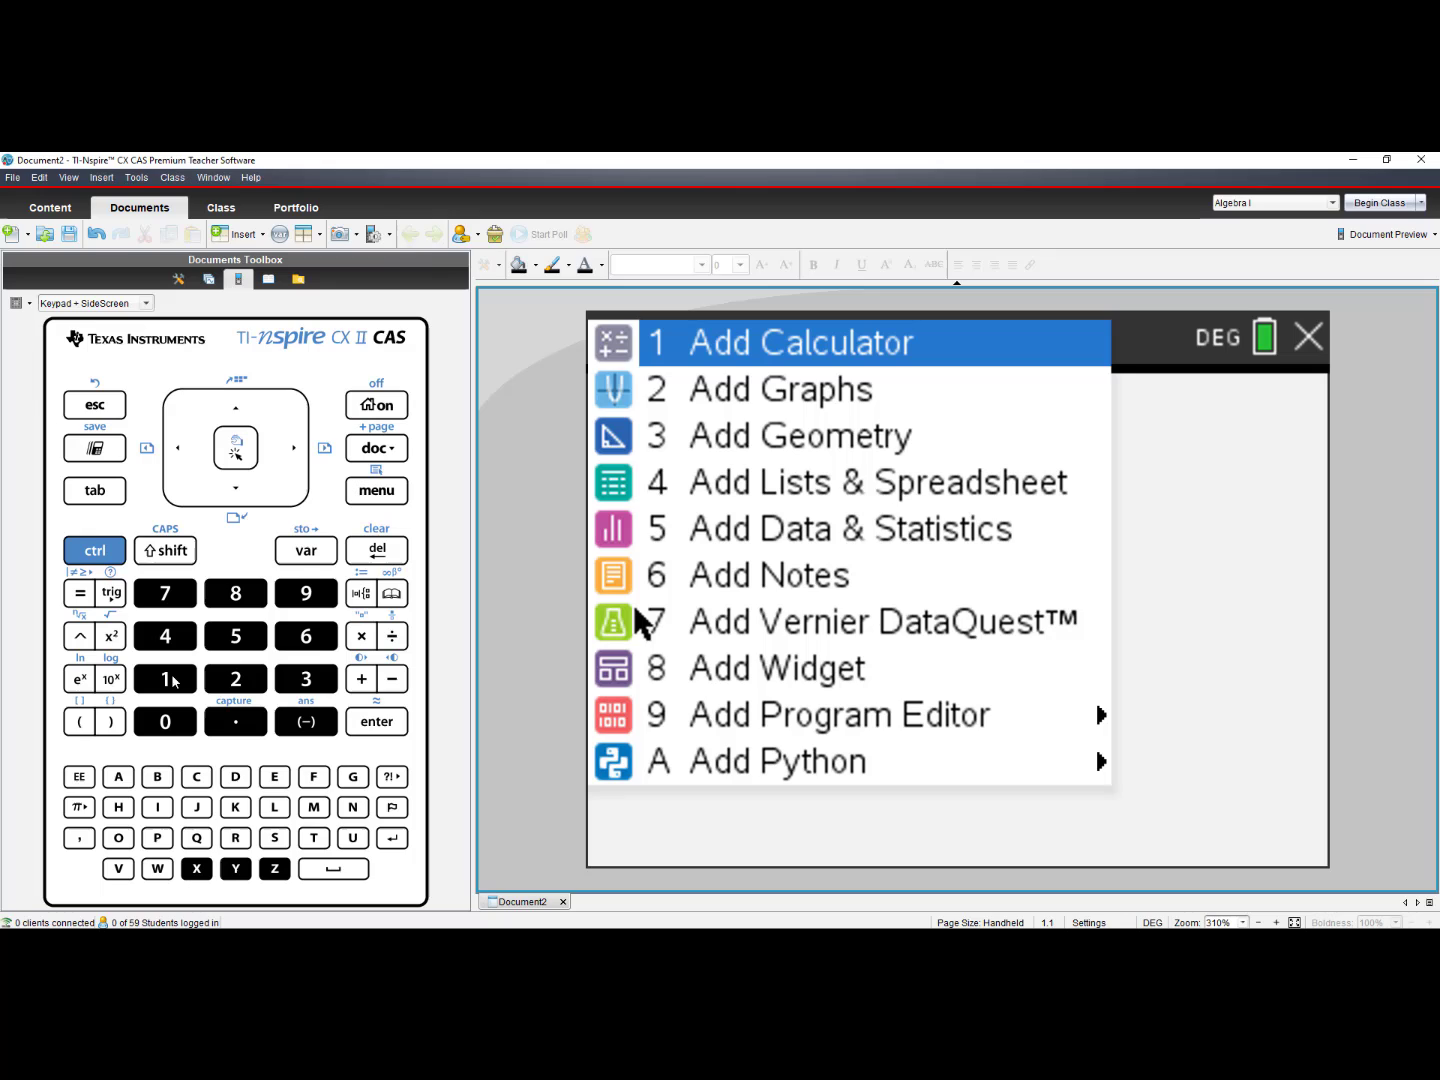
{"action": "key", "text": "2"}
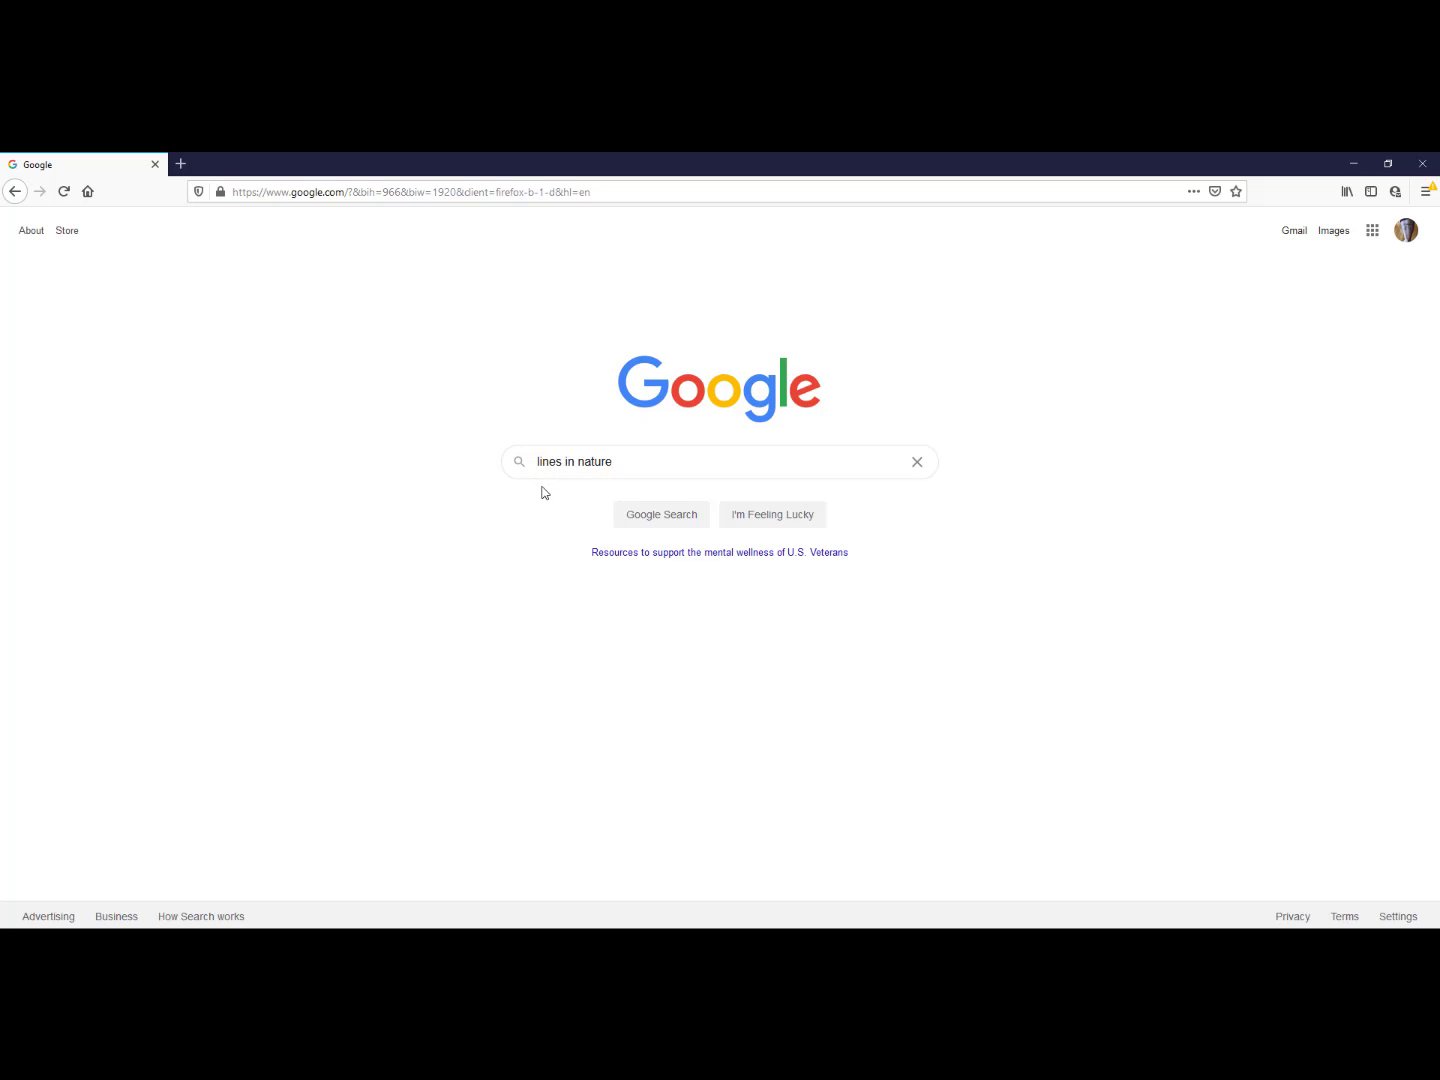
Search 'lines in nature' in Google Images and scroll down to the parallel grass-stalk photo.
{"action": "left_click", "coordinate": [645, 467]}
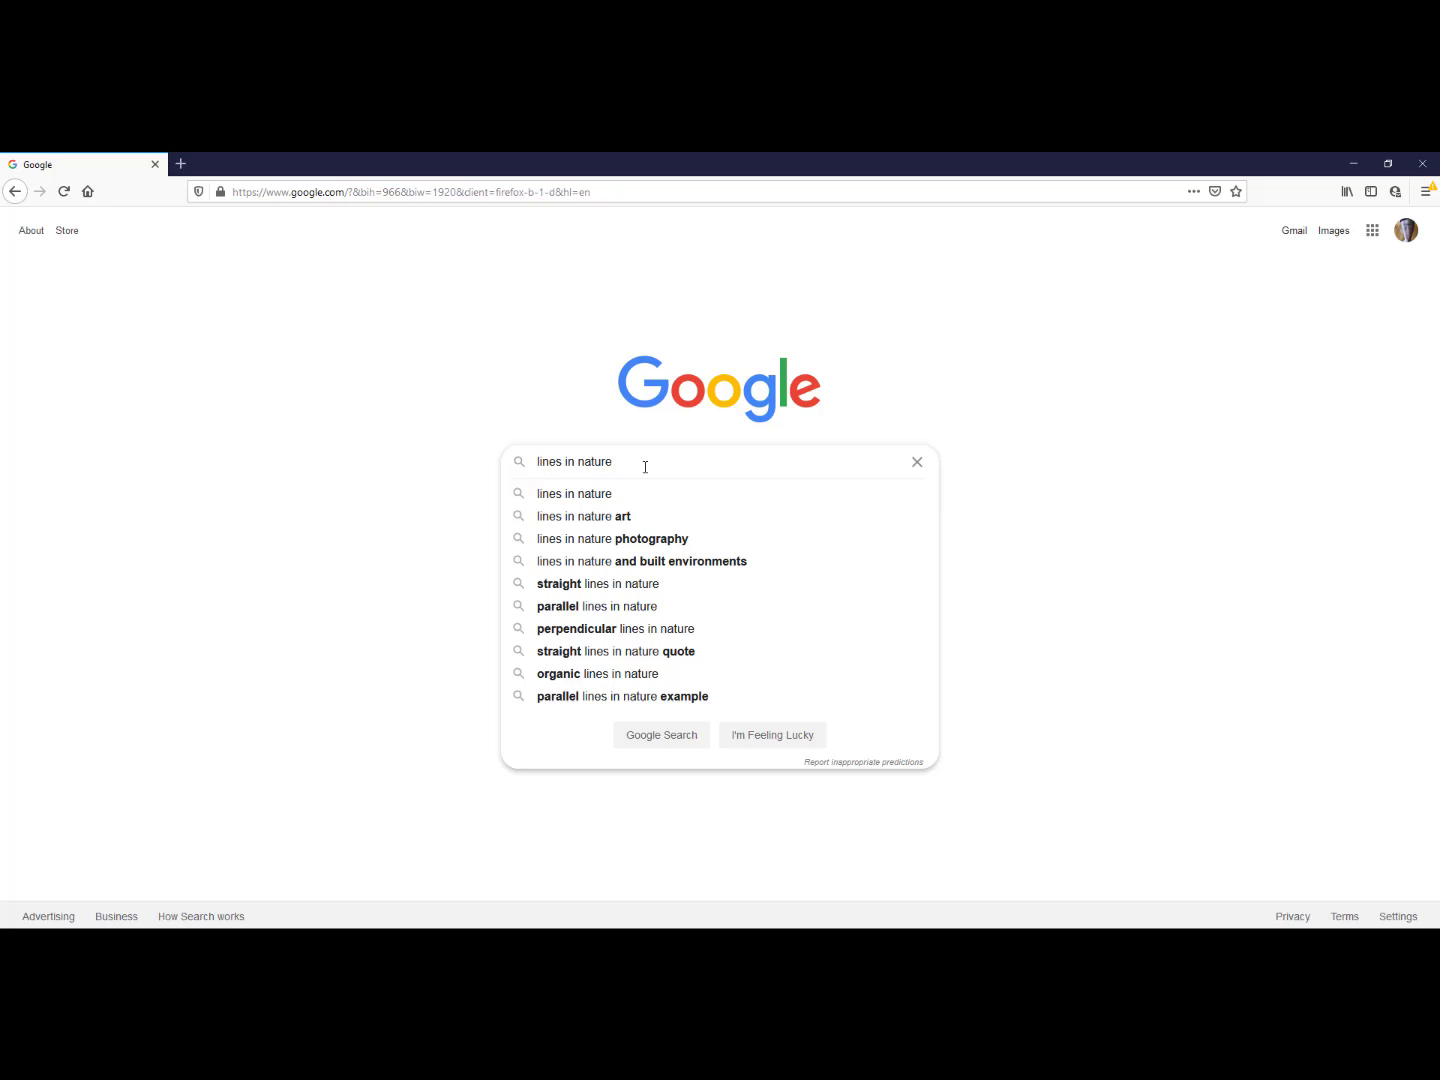
{"action": "key", "text": "Return"}
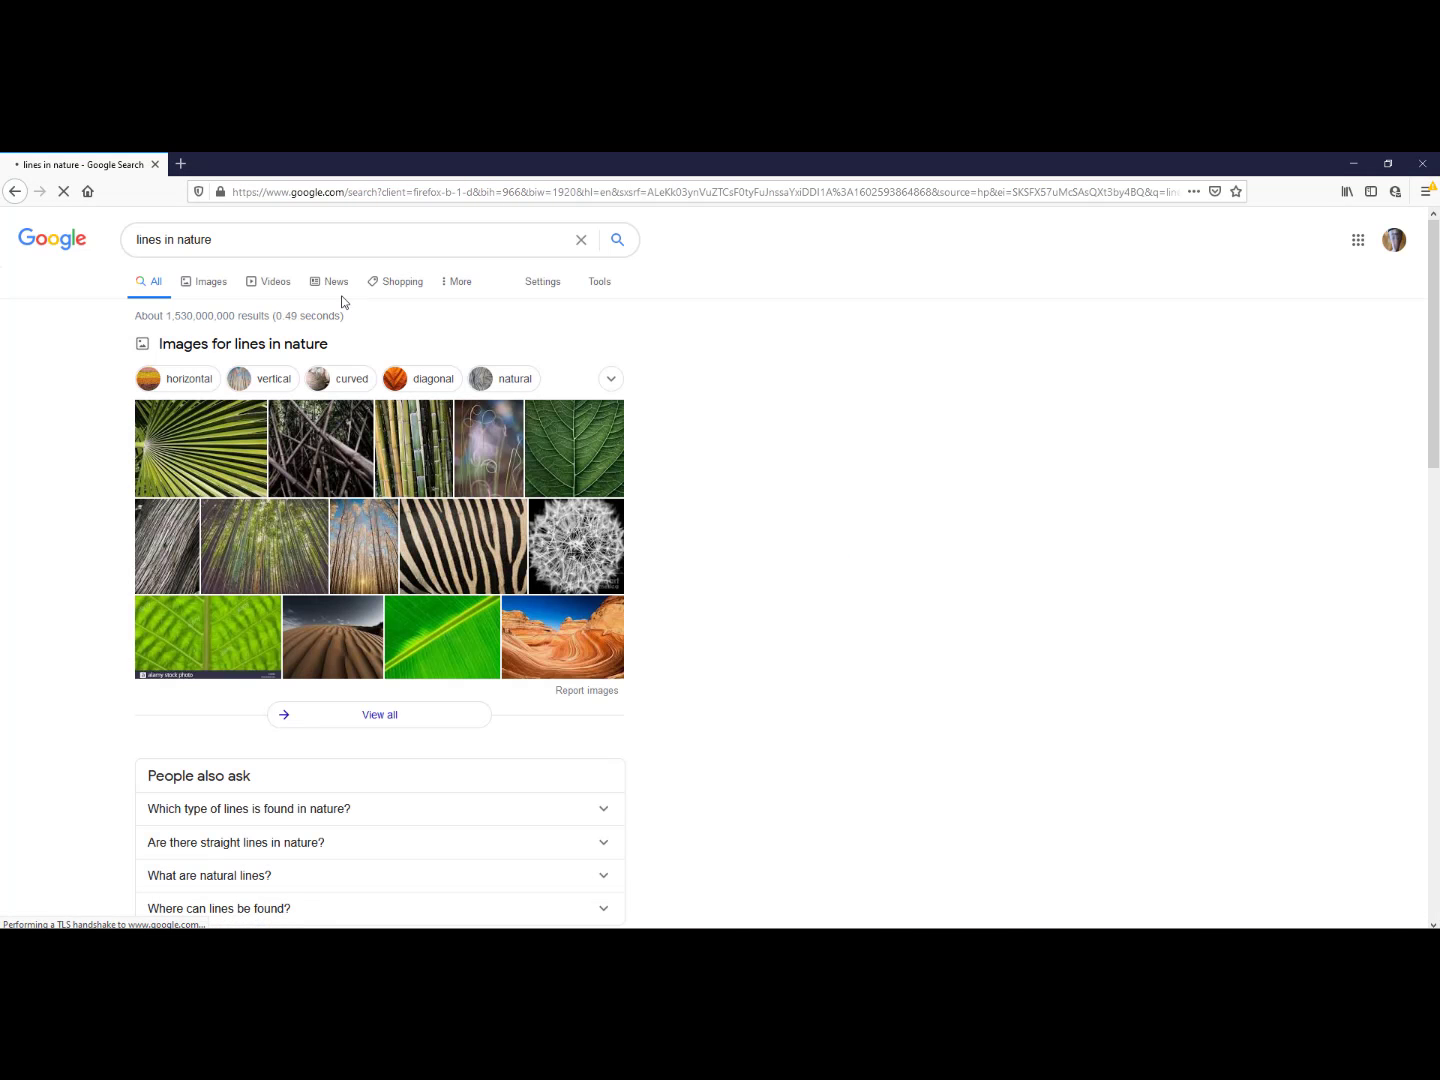
{"action": "left_click", "coordinate": [210, 291]}
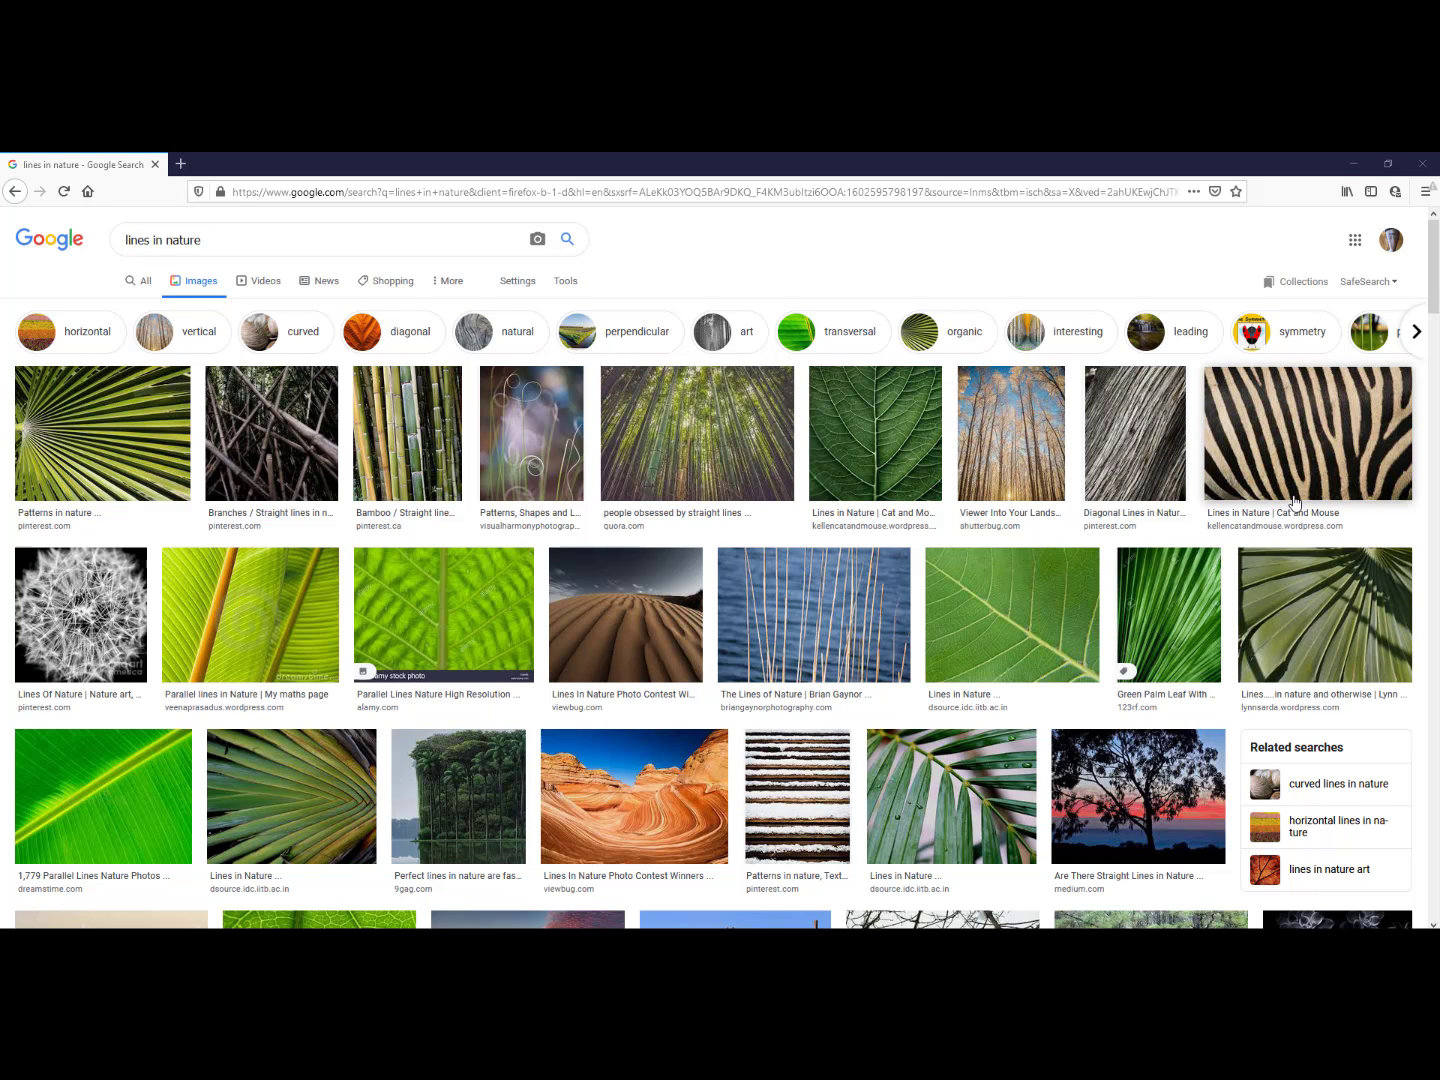
{"action": "scroll", "coordinate": [1294, 501], "scroll_direction": "down", "scroll_amount": 2}
{"action": "scroll", "coordinate": [1294, 502], "scroll_direction": "down", "scroll_amount": 6}
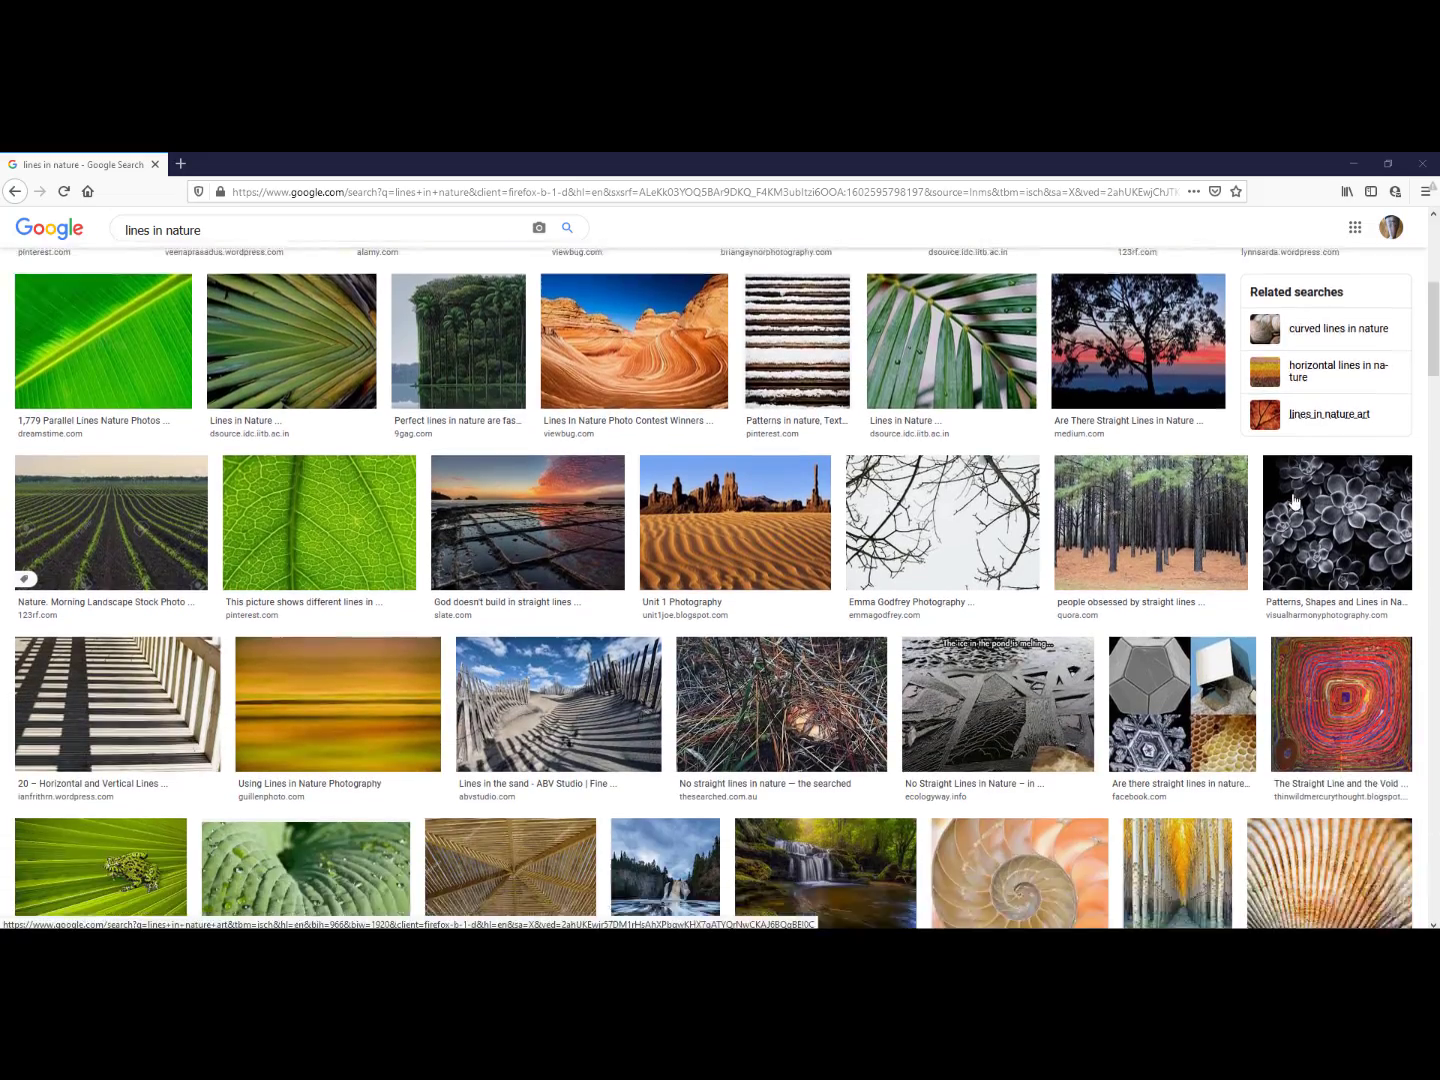
{"action": "scroll", "coordinate": [1294, 502], "scroll_direction": "down", "scroll_amount": 3}
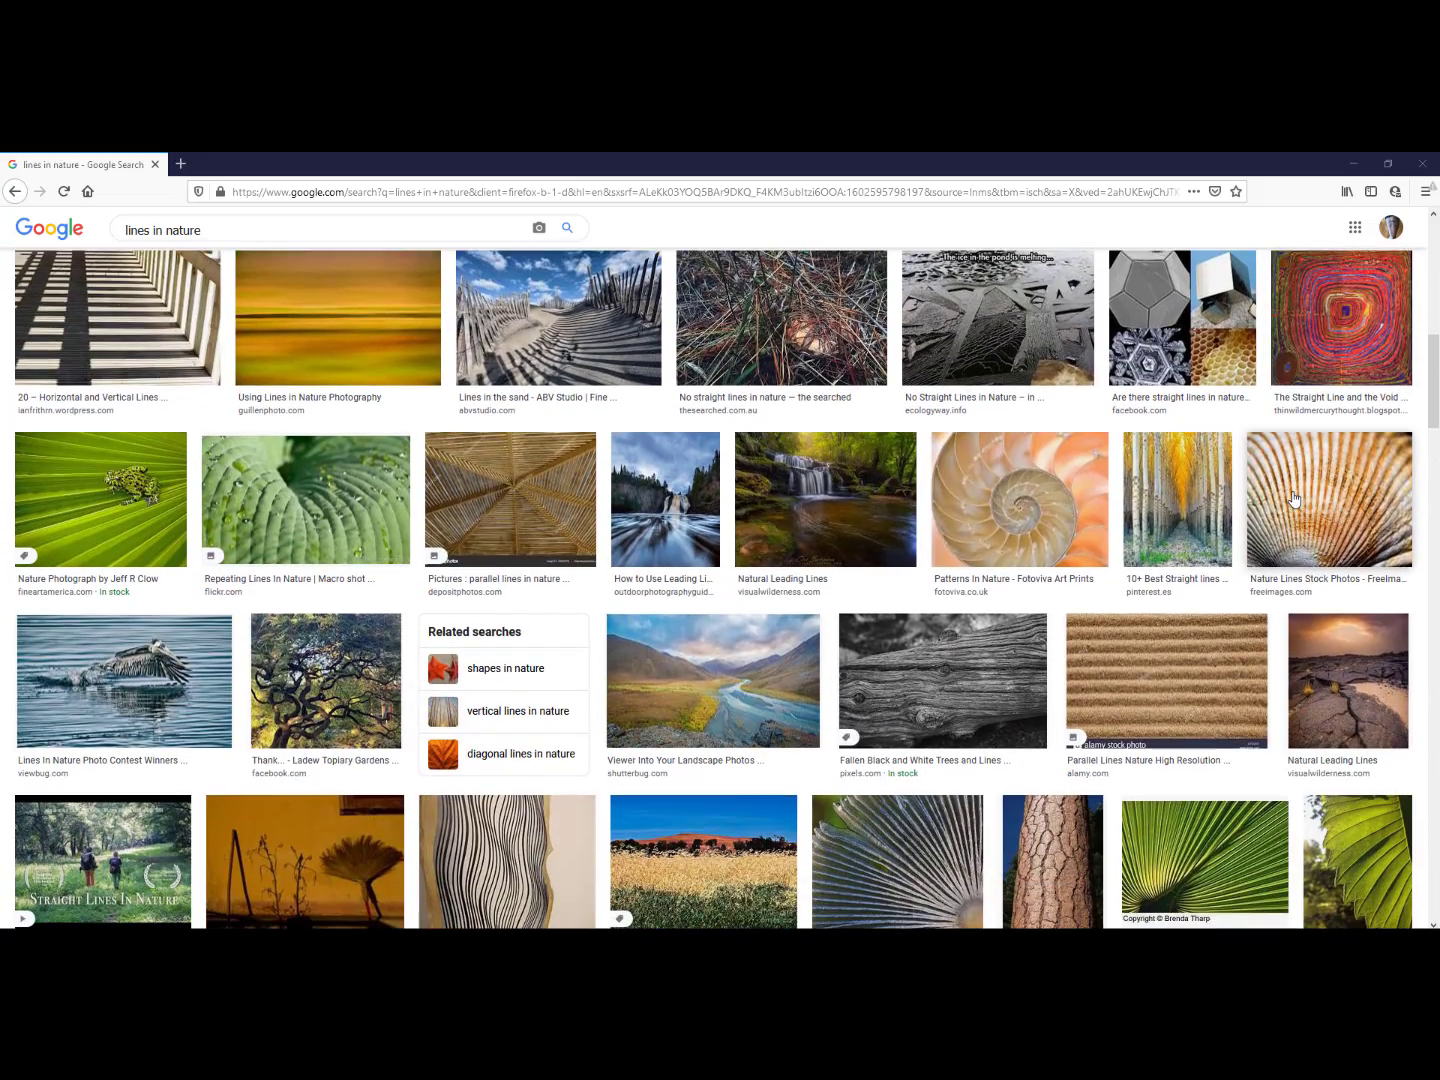
{"action": "scroll", "coordinate": [1294, 500], "scroll_direction": "down", "scroll_amount": 3}
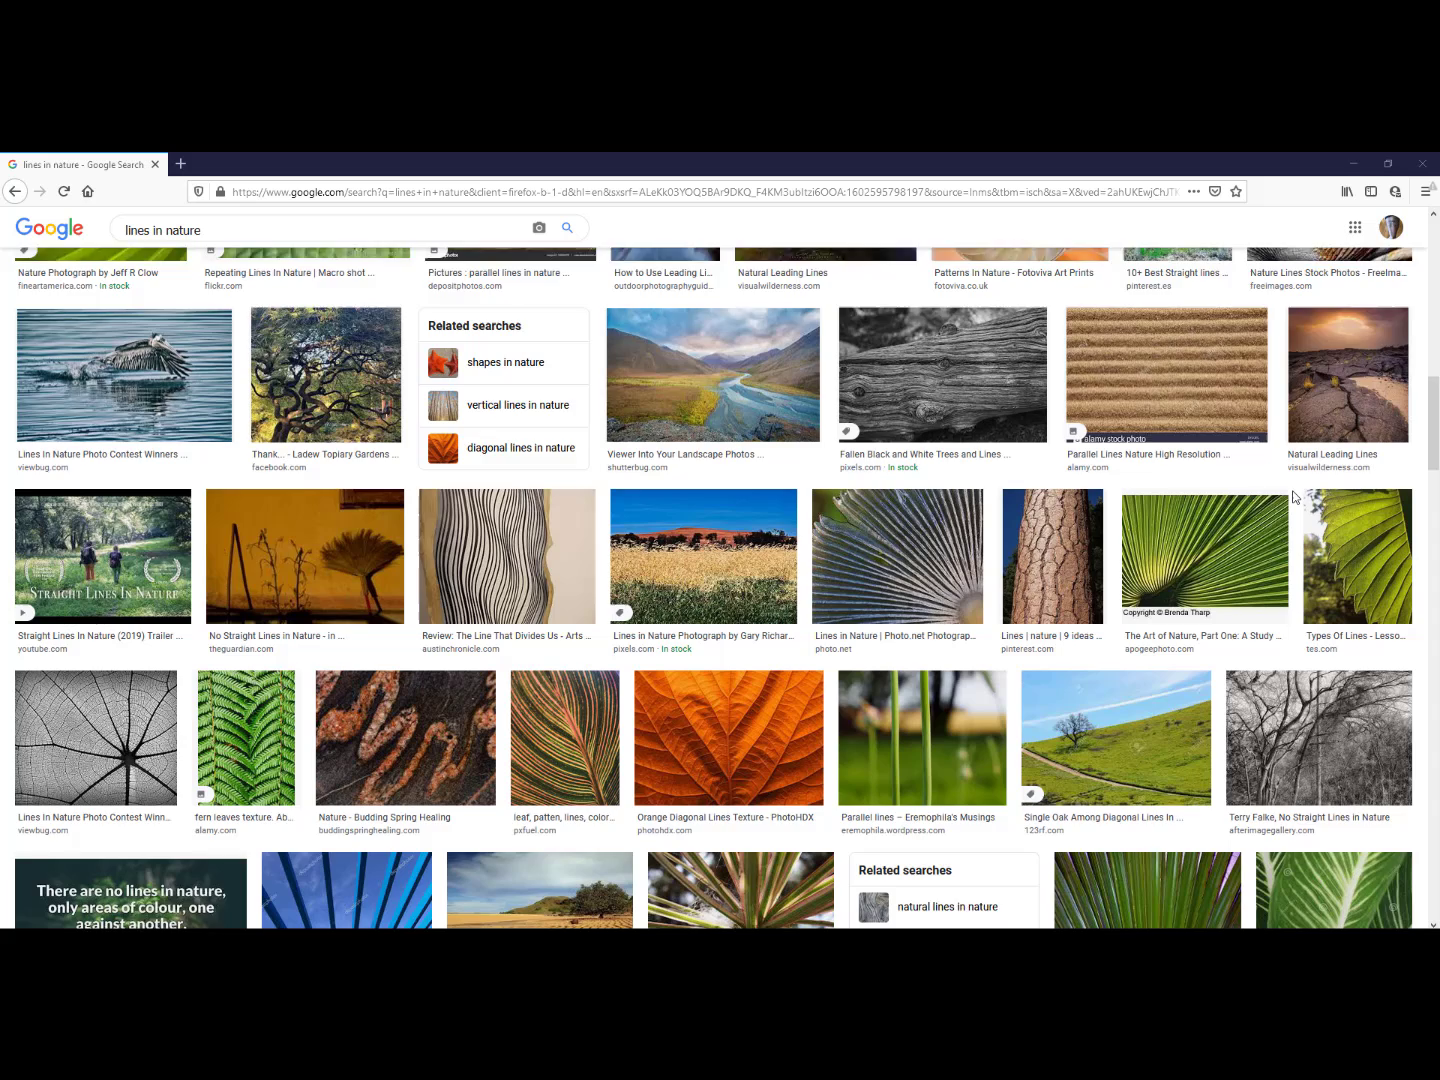
{"action": "scroll", "coordinate": [1294, 500], "scroll_direction": "down", "scroll_amount": 2}
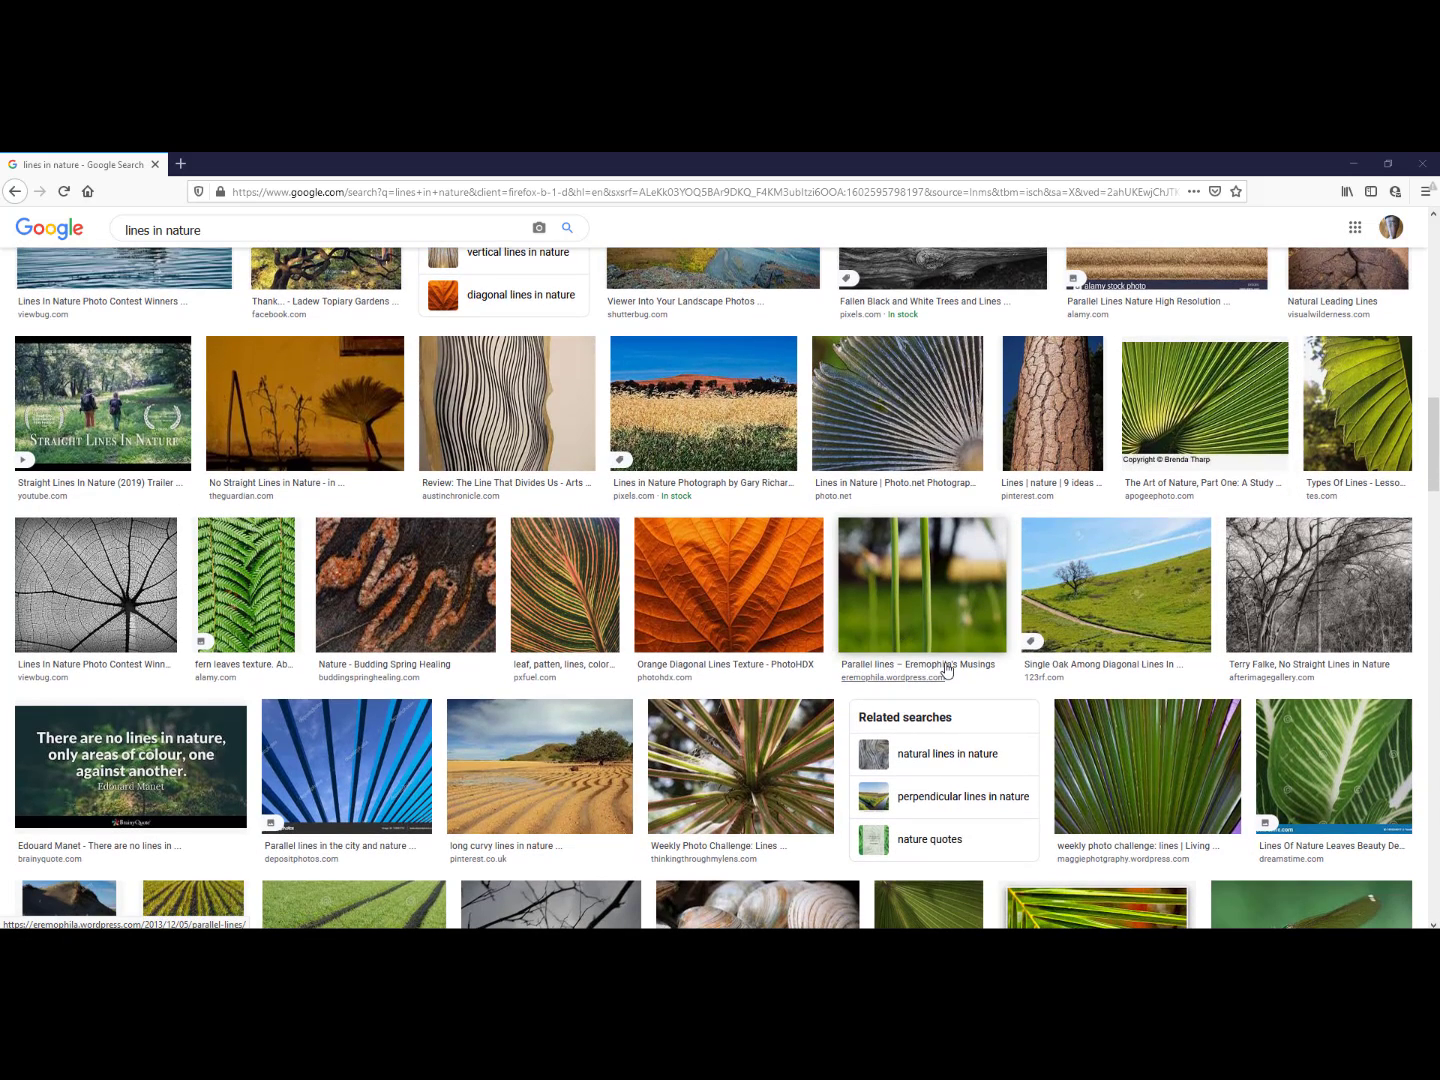
Save the grass-stalk photo to the Desktop as 'vertical lines'.
{"action": "right_click", "coordinate": [955, 599]}
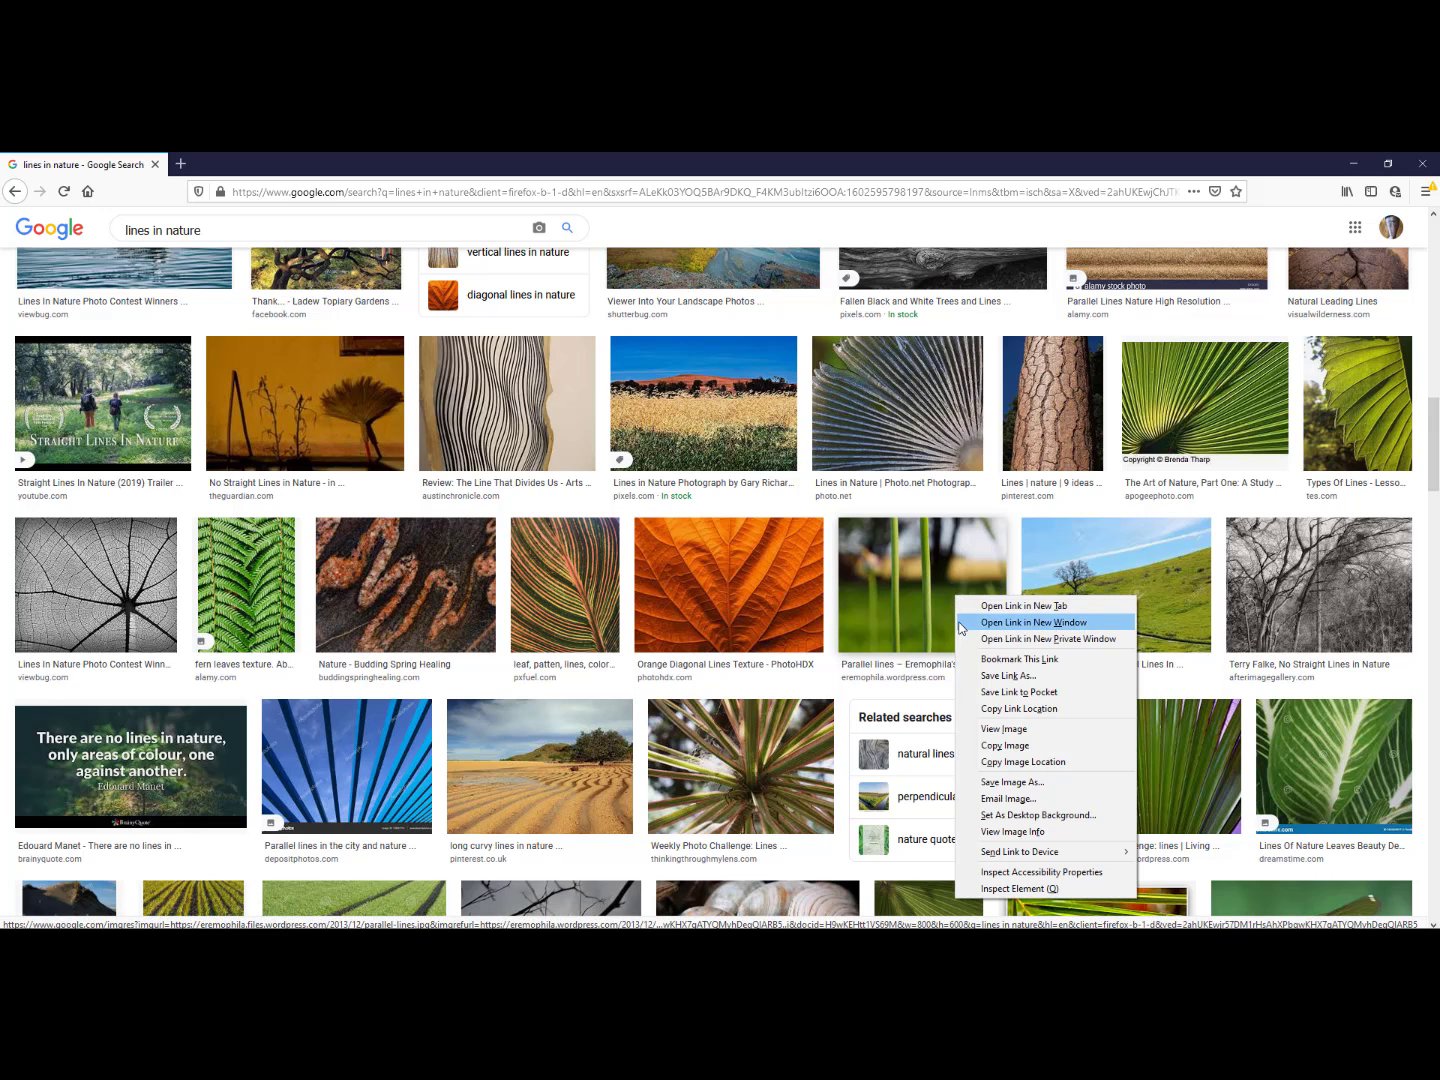
{"action": "left_click", "coordinate": [990, 784]}
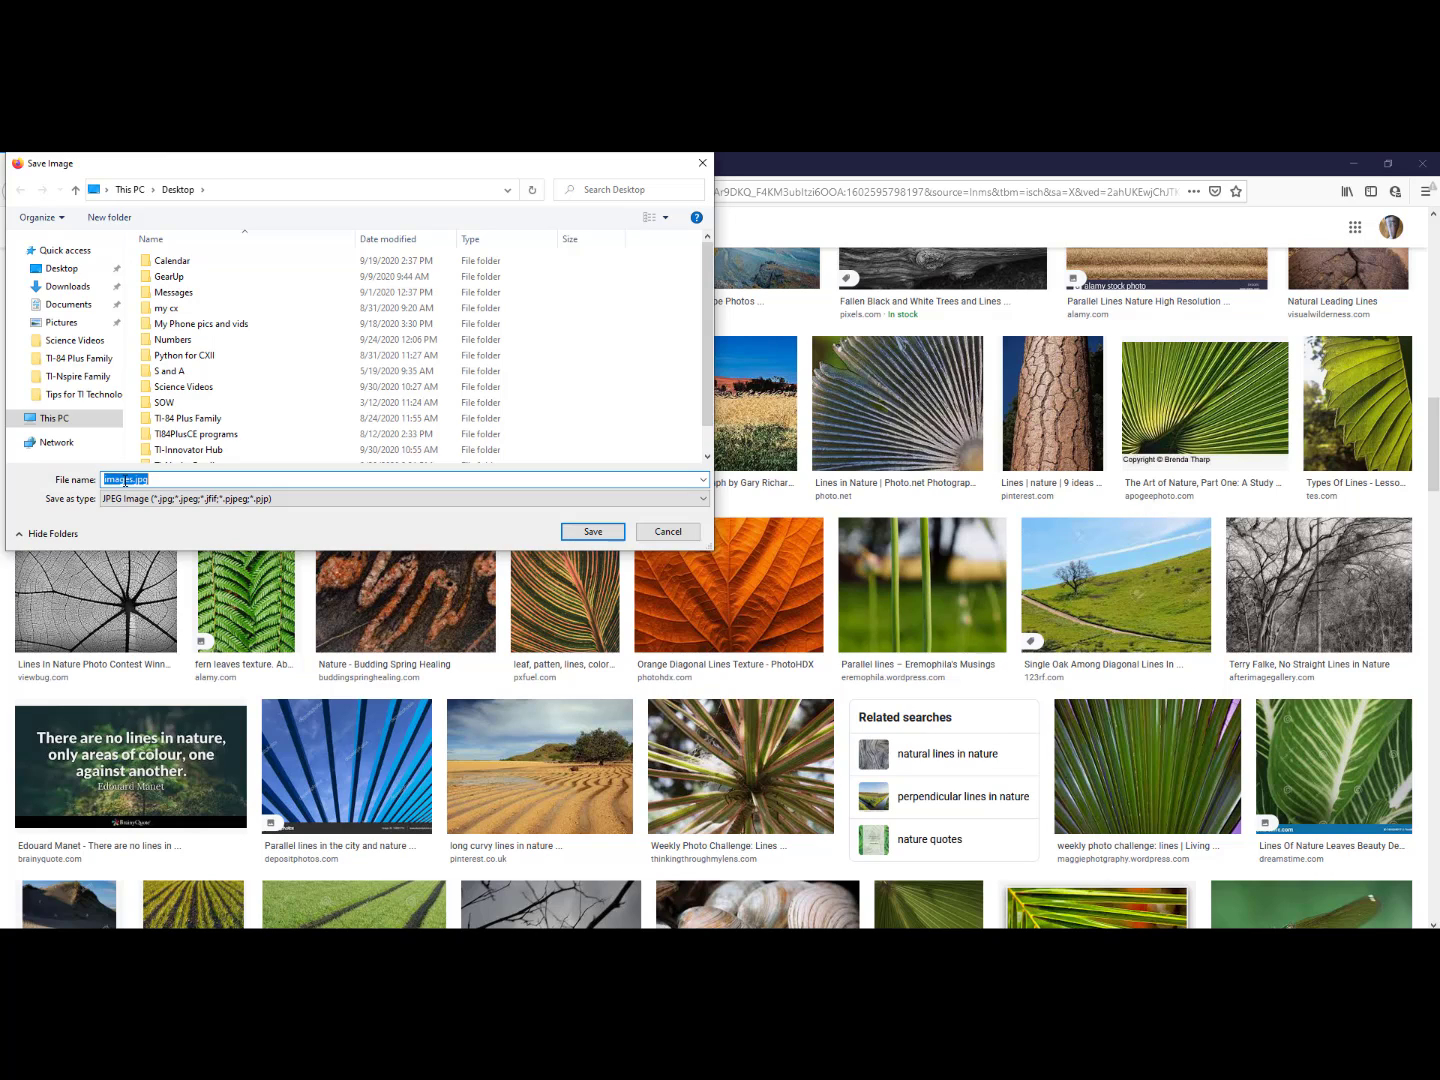
{"action": "type", "text": "vertical lines"}
{"action": "left_click", "coordinate": [44, 271]}
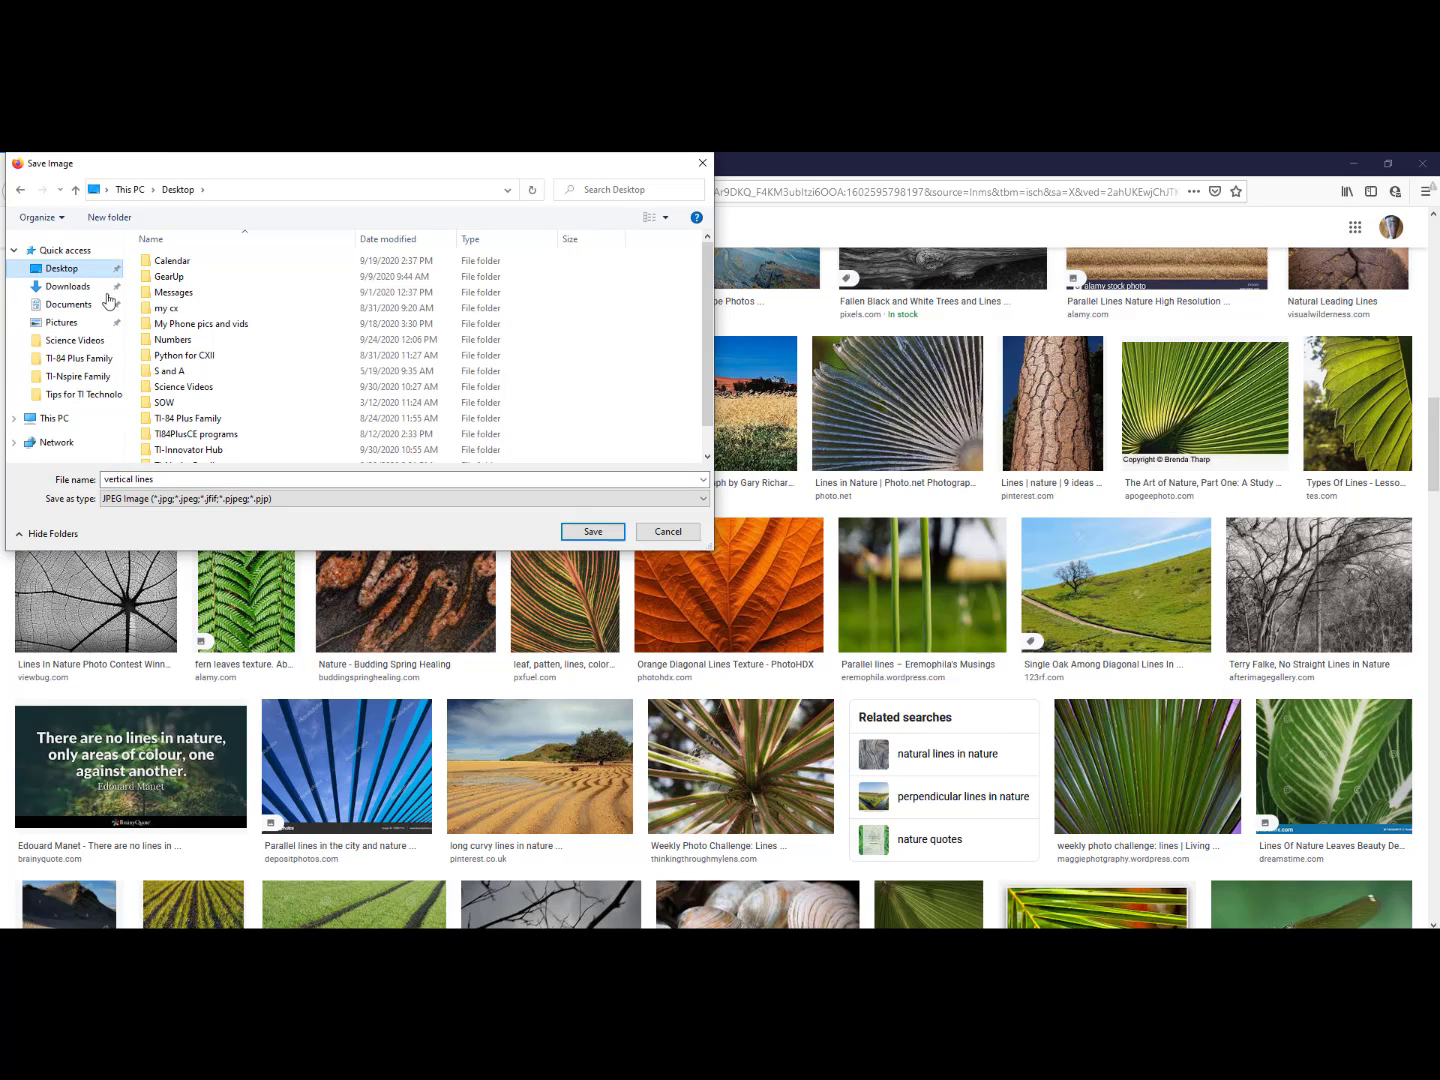
{"action": "left_click", "coordinate": [589, 532]}
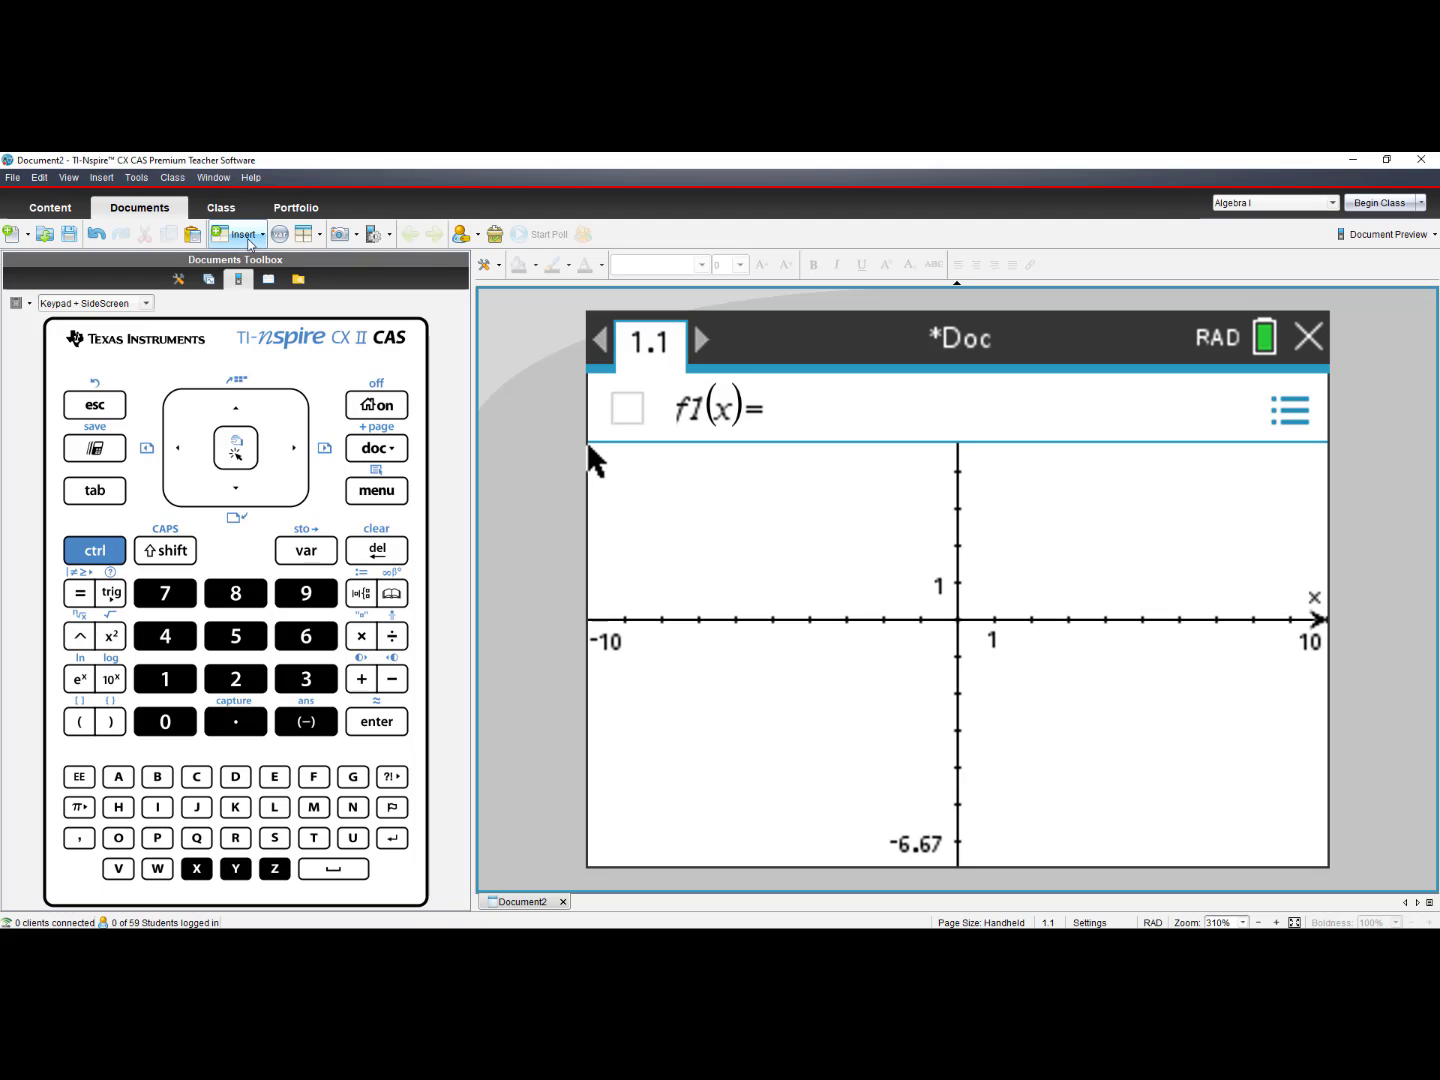
Insert vertical lines.jpg from the Desktop as the Graphs page background image.
{"action": "left_click", "coordinate": [249, 243]}
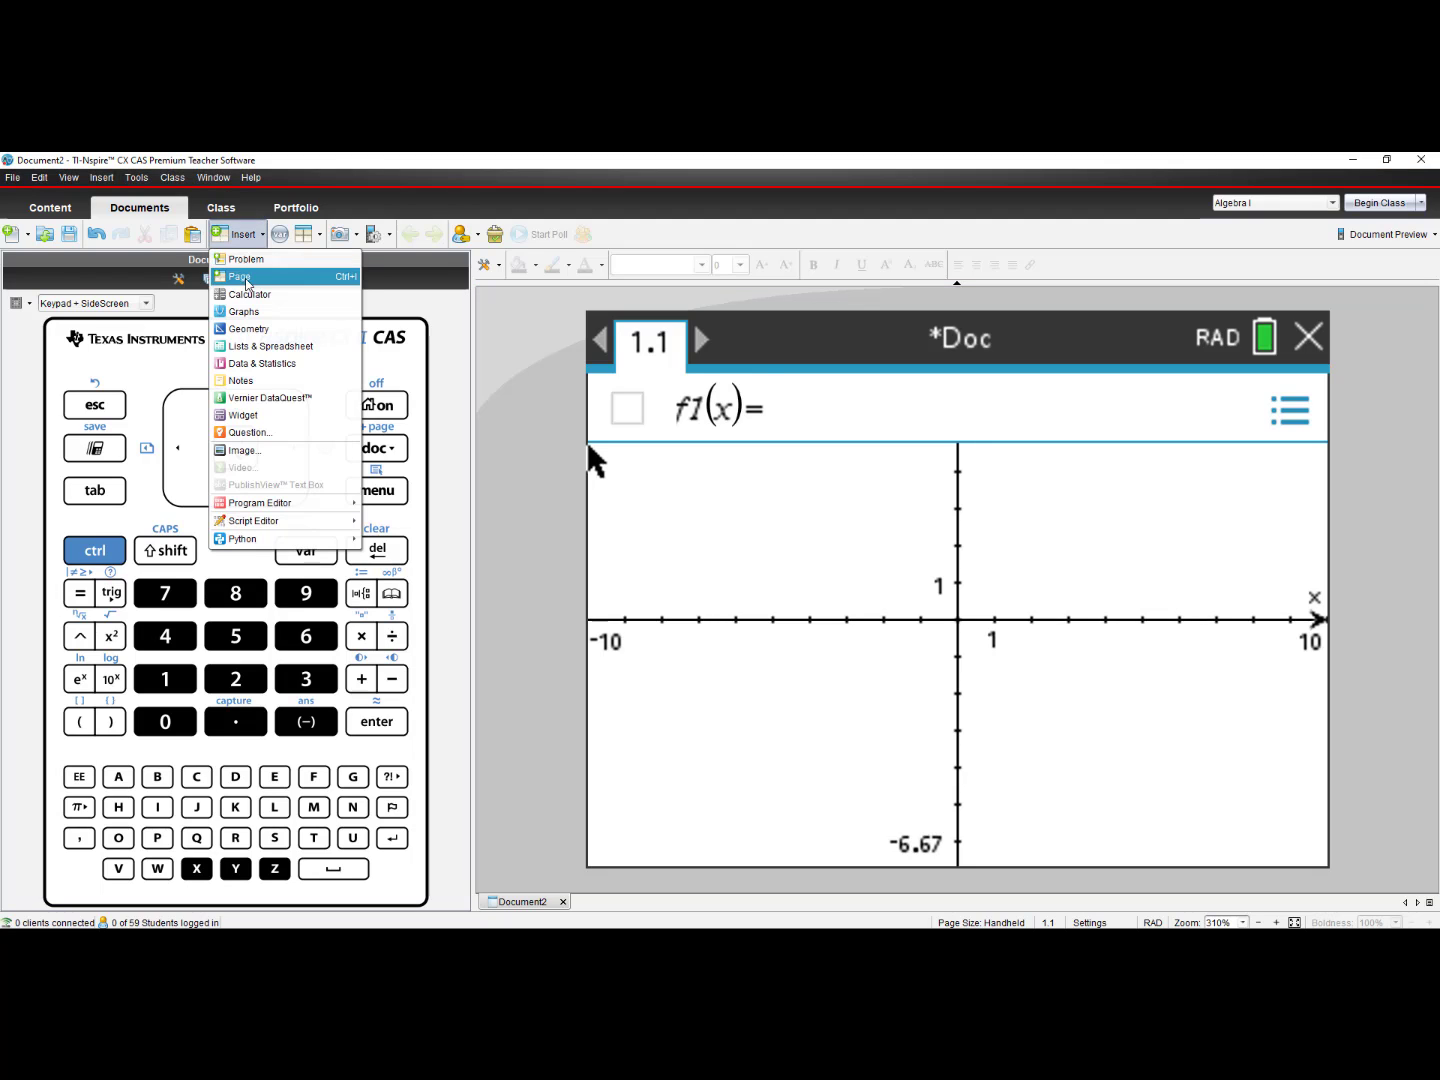
{"action": "left_click", "coordinate": [252, 456]}
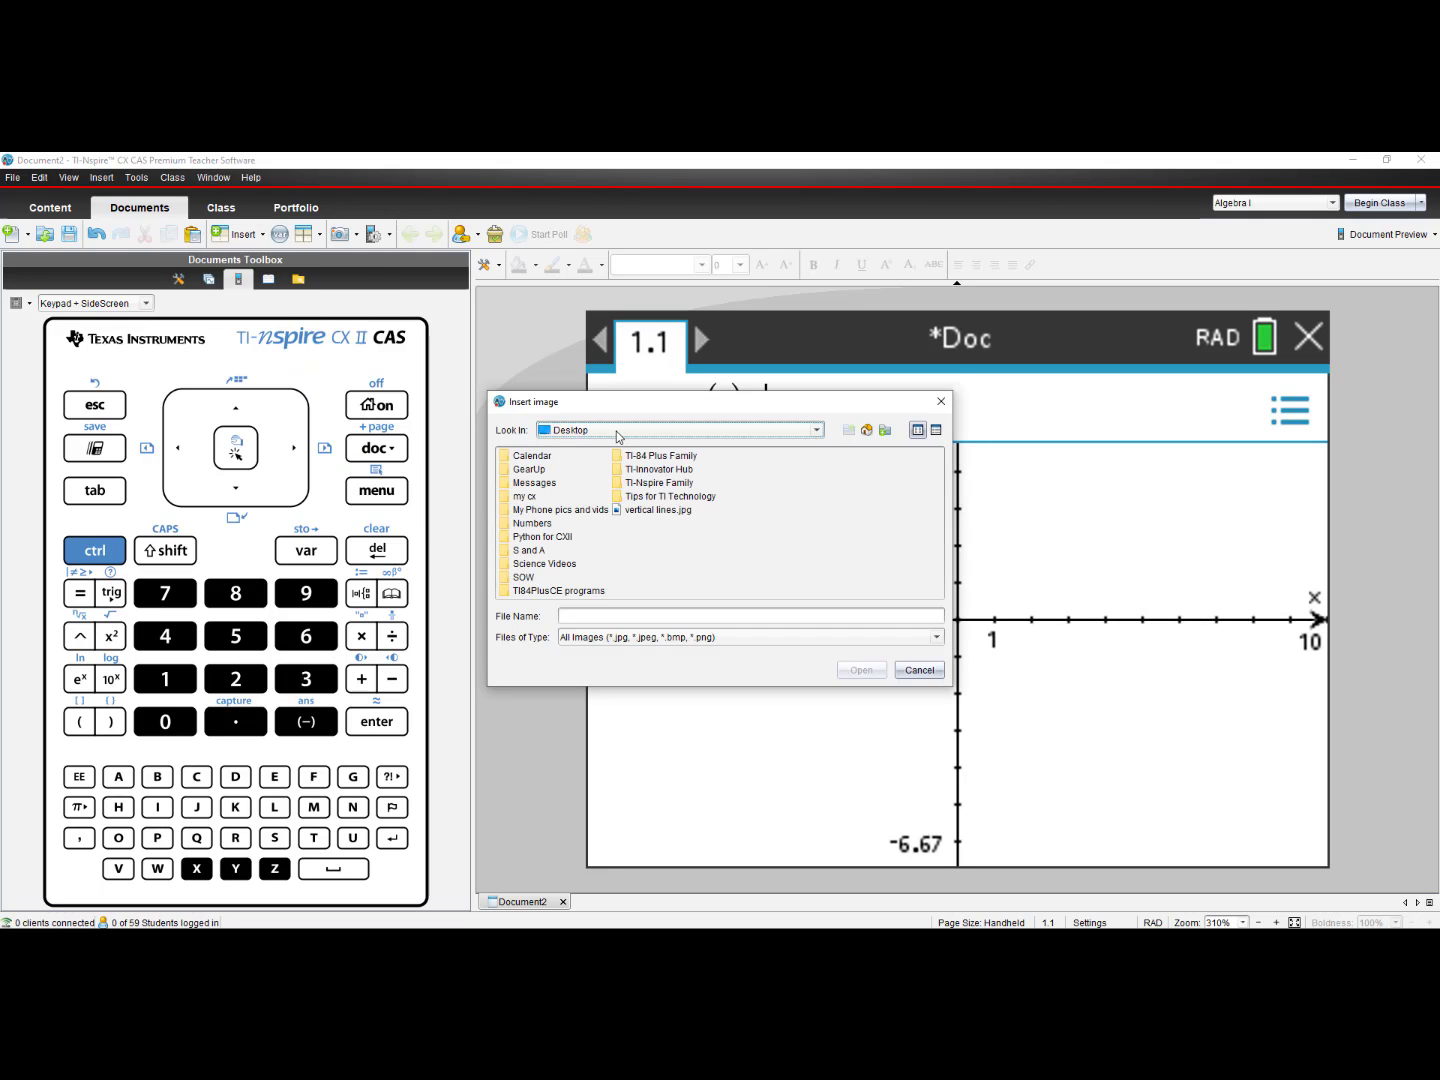
{"action": "left_click", "coordinate": [656, 512]}
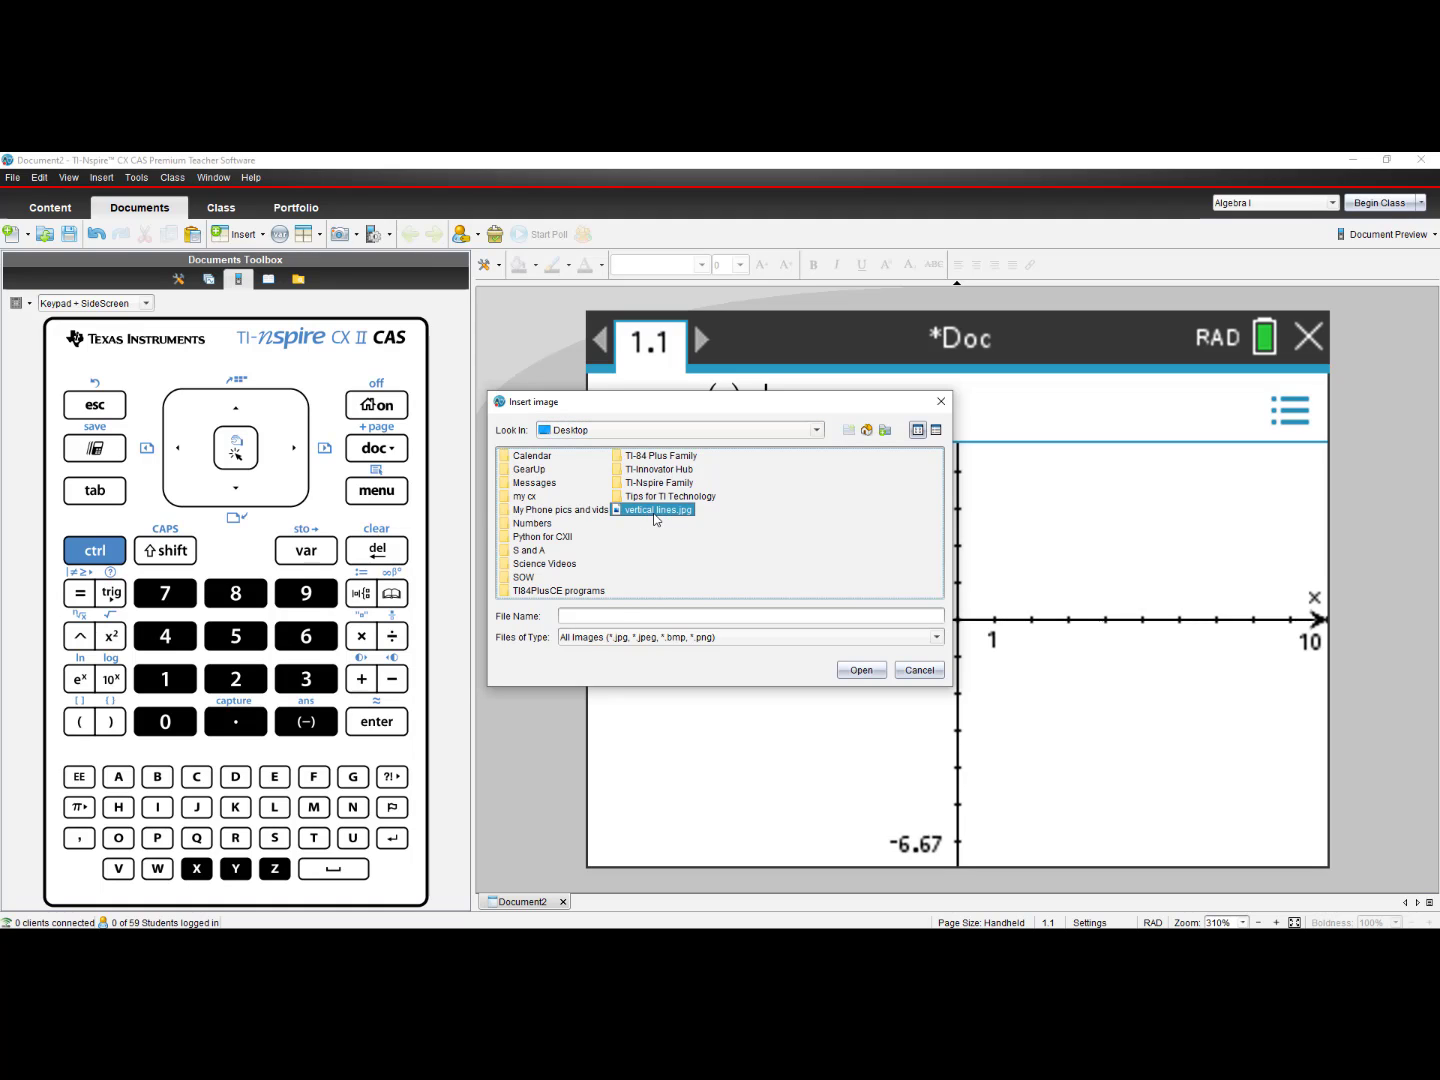
{"action": "left_click", "coordinate": [862, 671]}
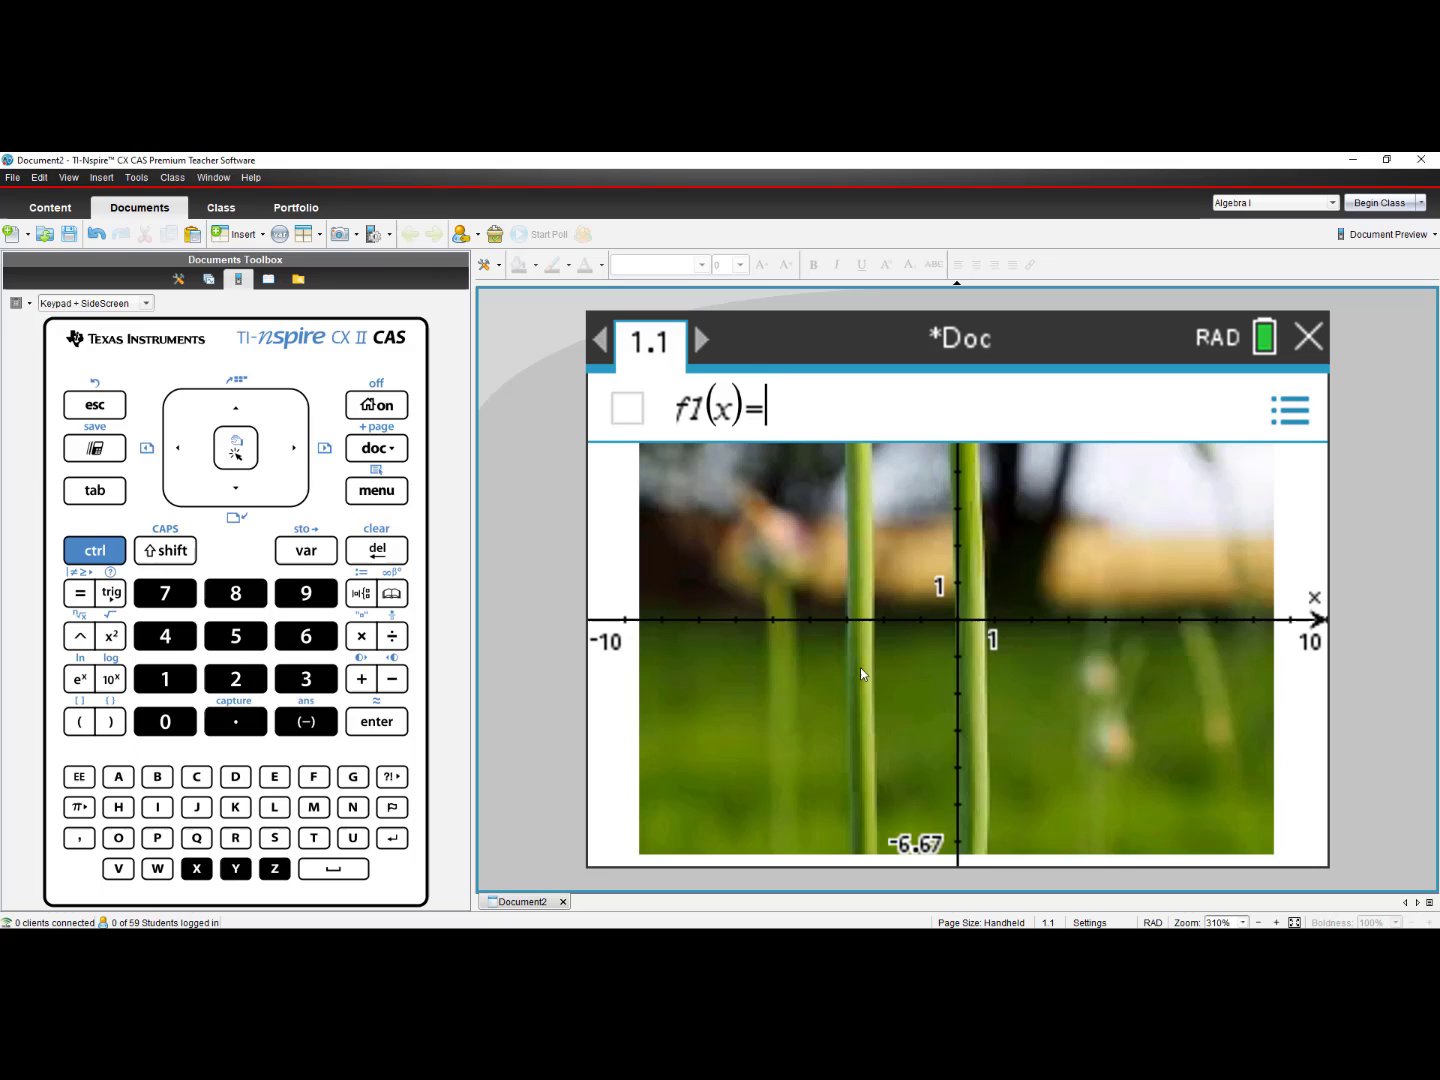
Hide the entry line and drag the axes to span x −8.3 to 11.7, y −5.6 to 7.74.
{"action": "key", "text": "Escape"}
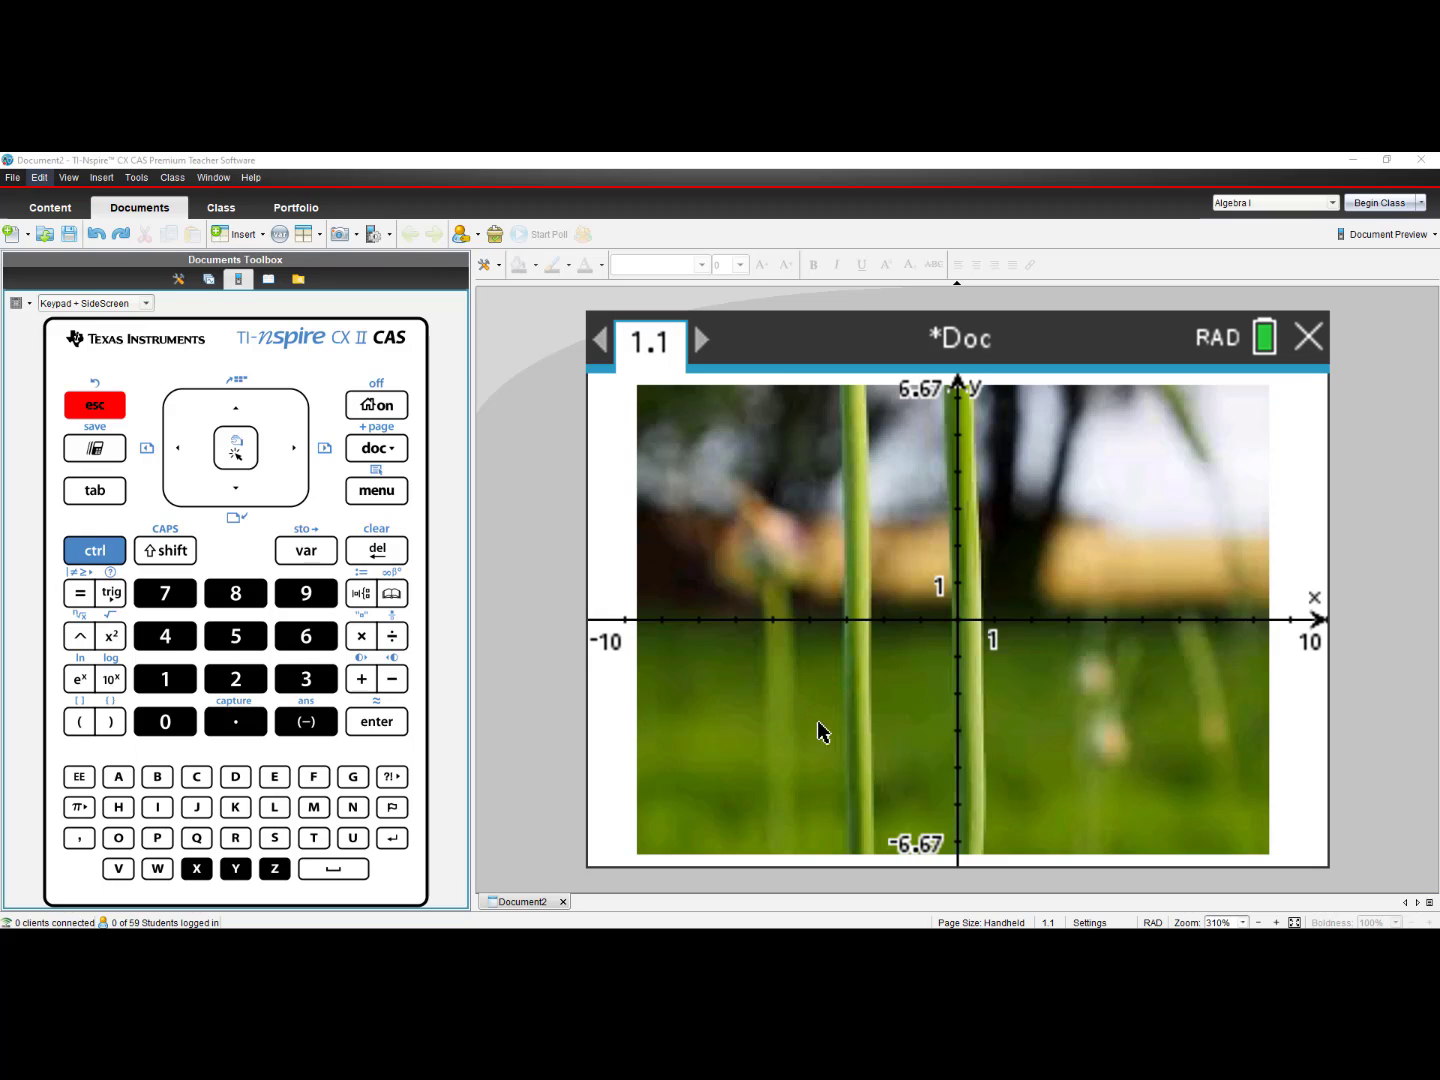
{"action": "left_click", "coordinate": [769, 695]}
{"action": "left_click_drag", "start_coordinate": [775, 695], "coordinate": [718, 741]}
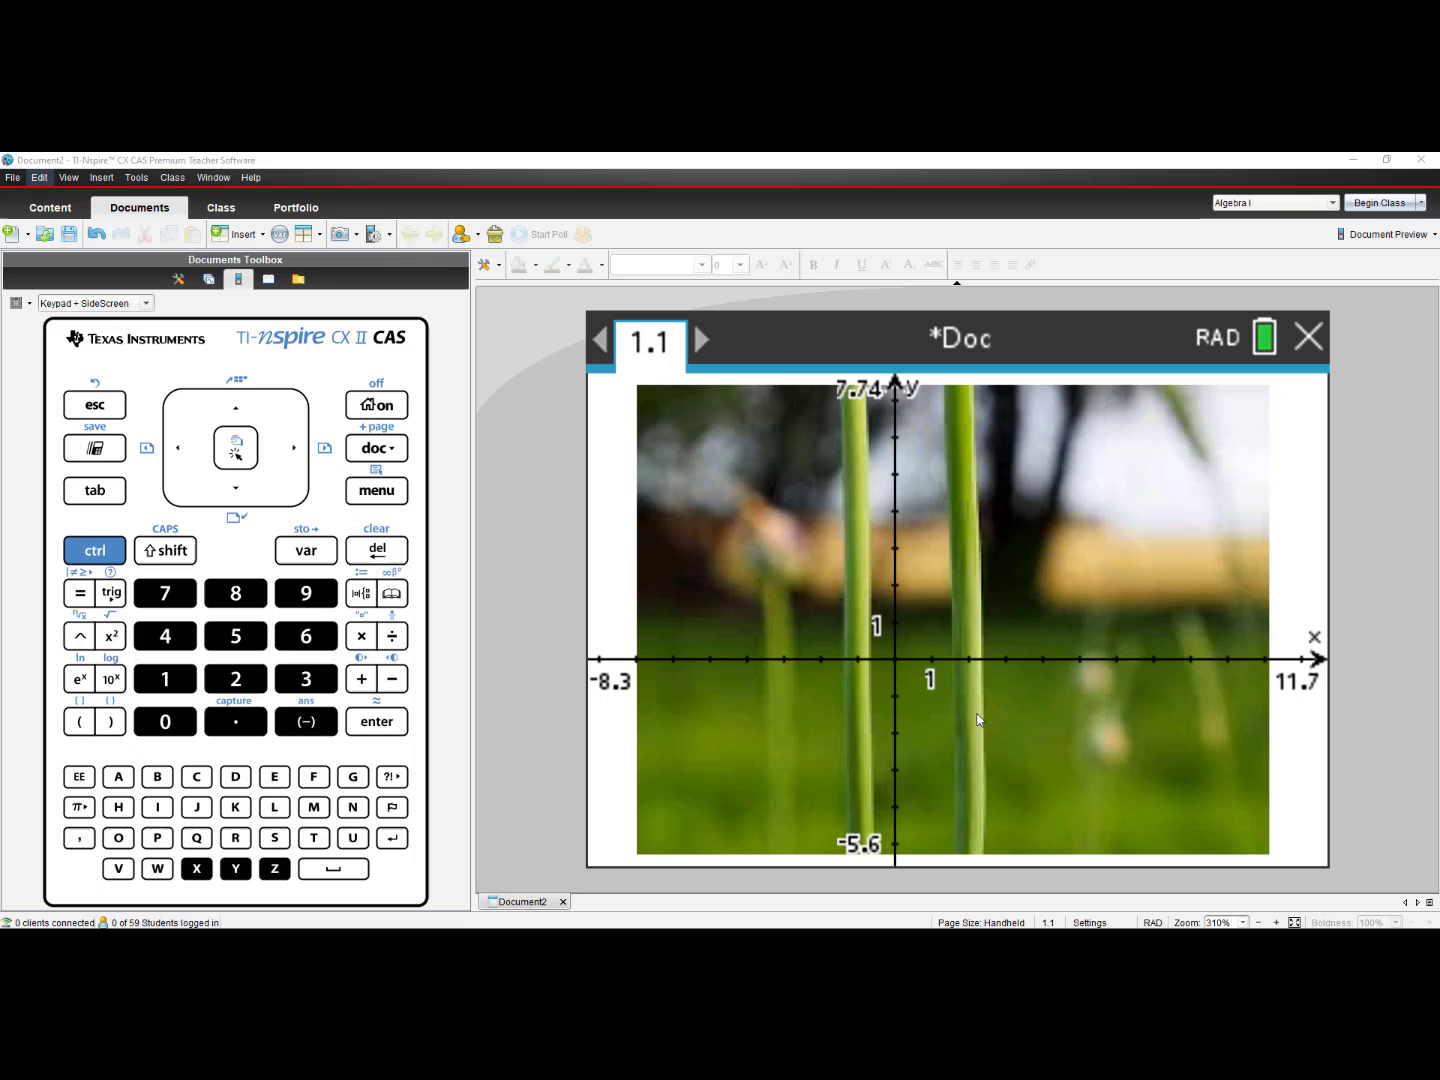
Pin the graph axes over the photo and verify that Unpin is now offered.
{"action": "right_click", "coordinate": [977, 720]}
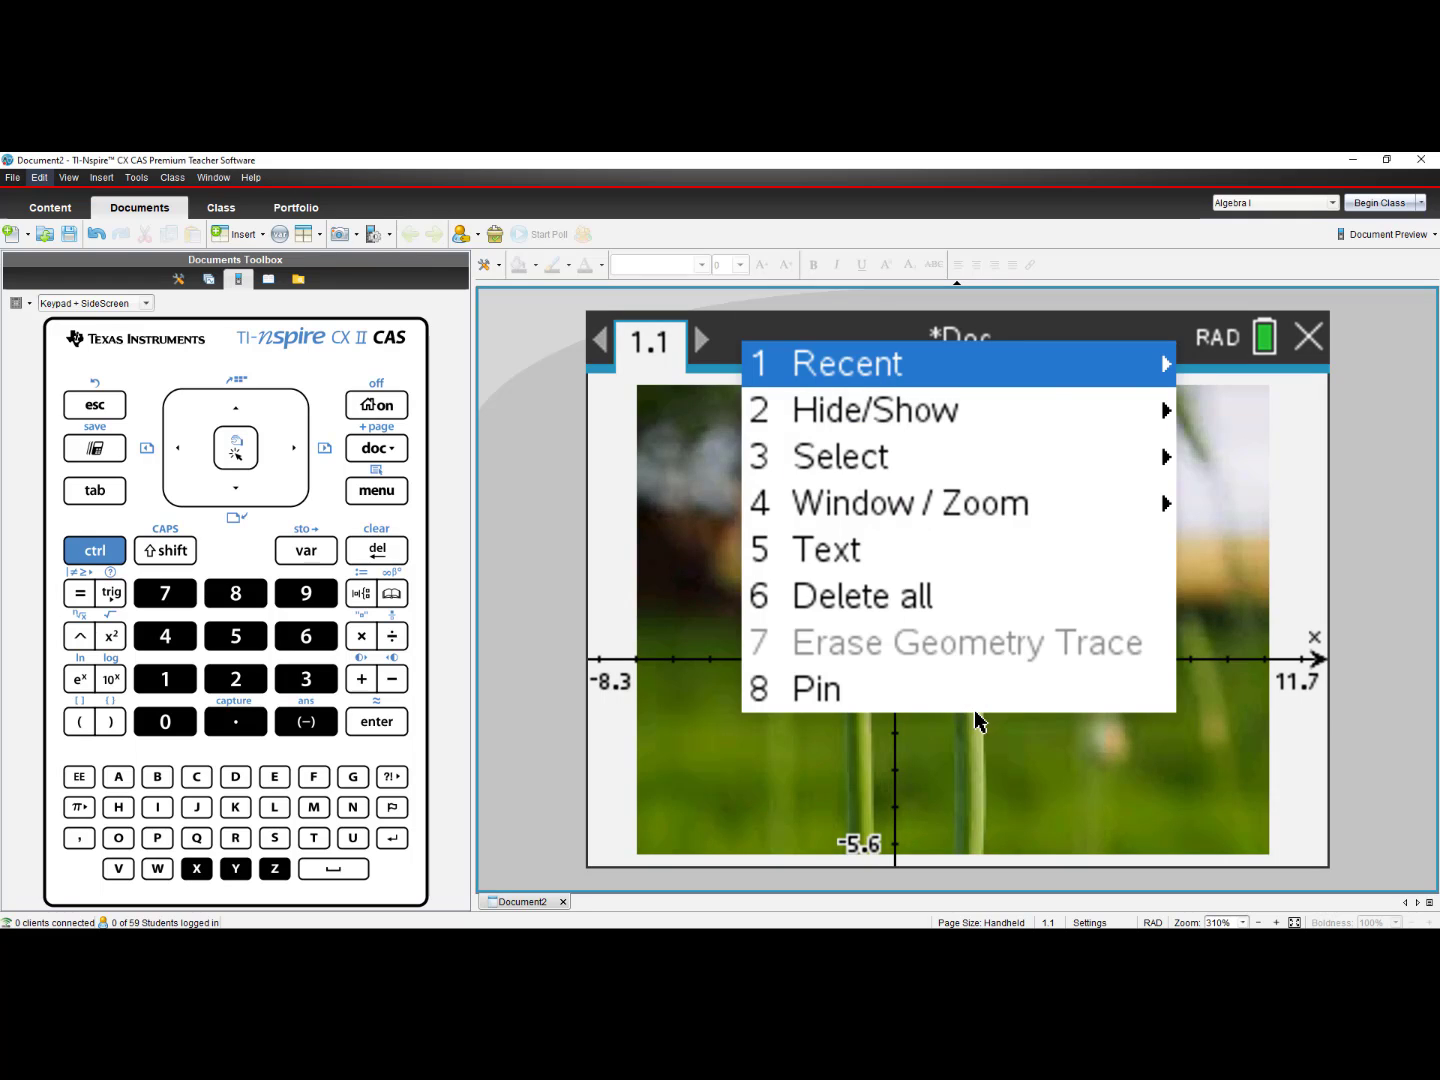
{"action": "left_click", "coordinate": [837, 690]}
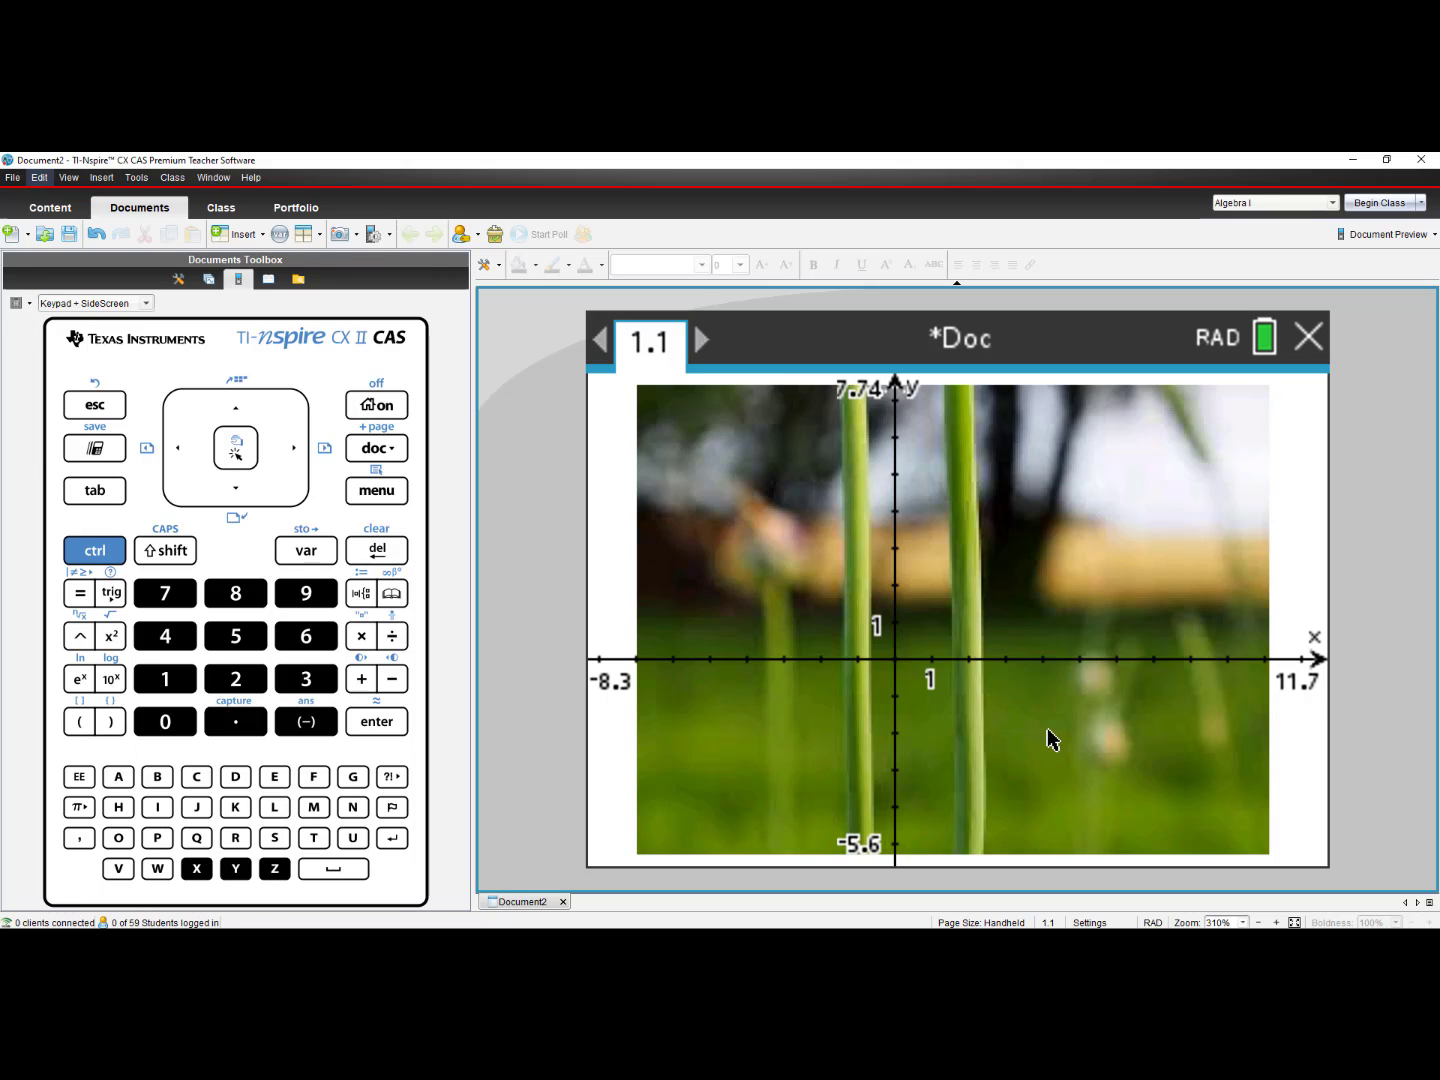
{"action": "right_click", "coordinate": [1143, 773]}
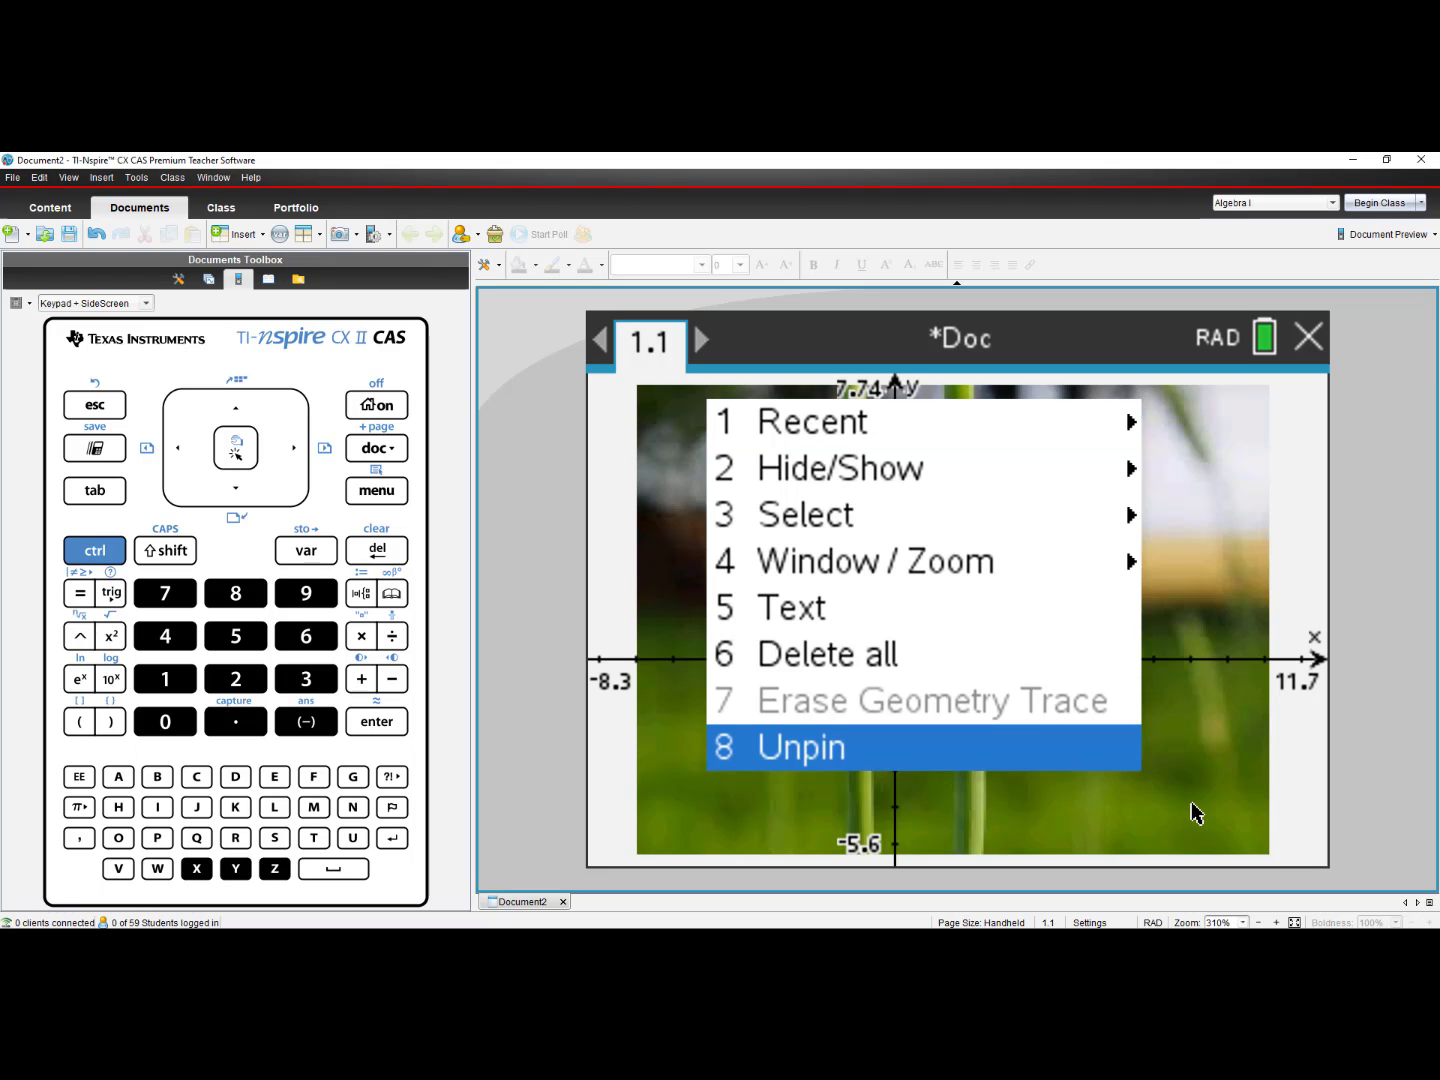
{"action": "key", "text": "Escape"}
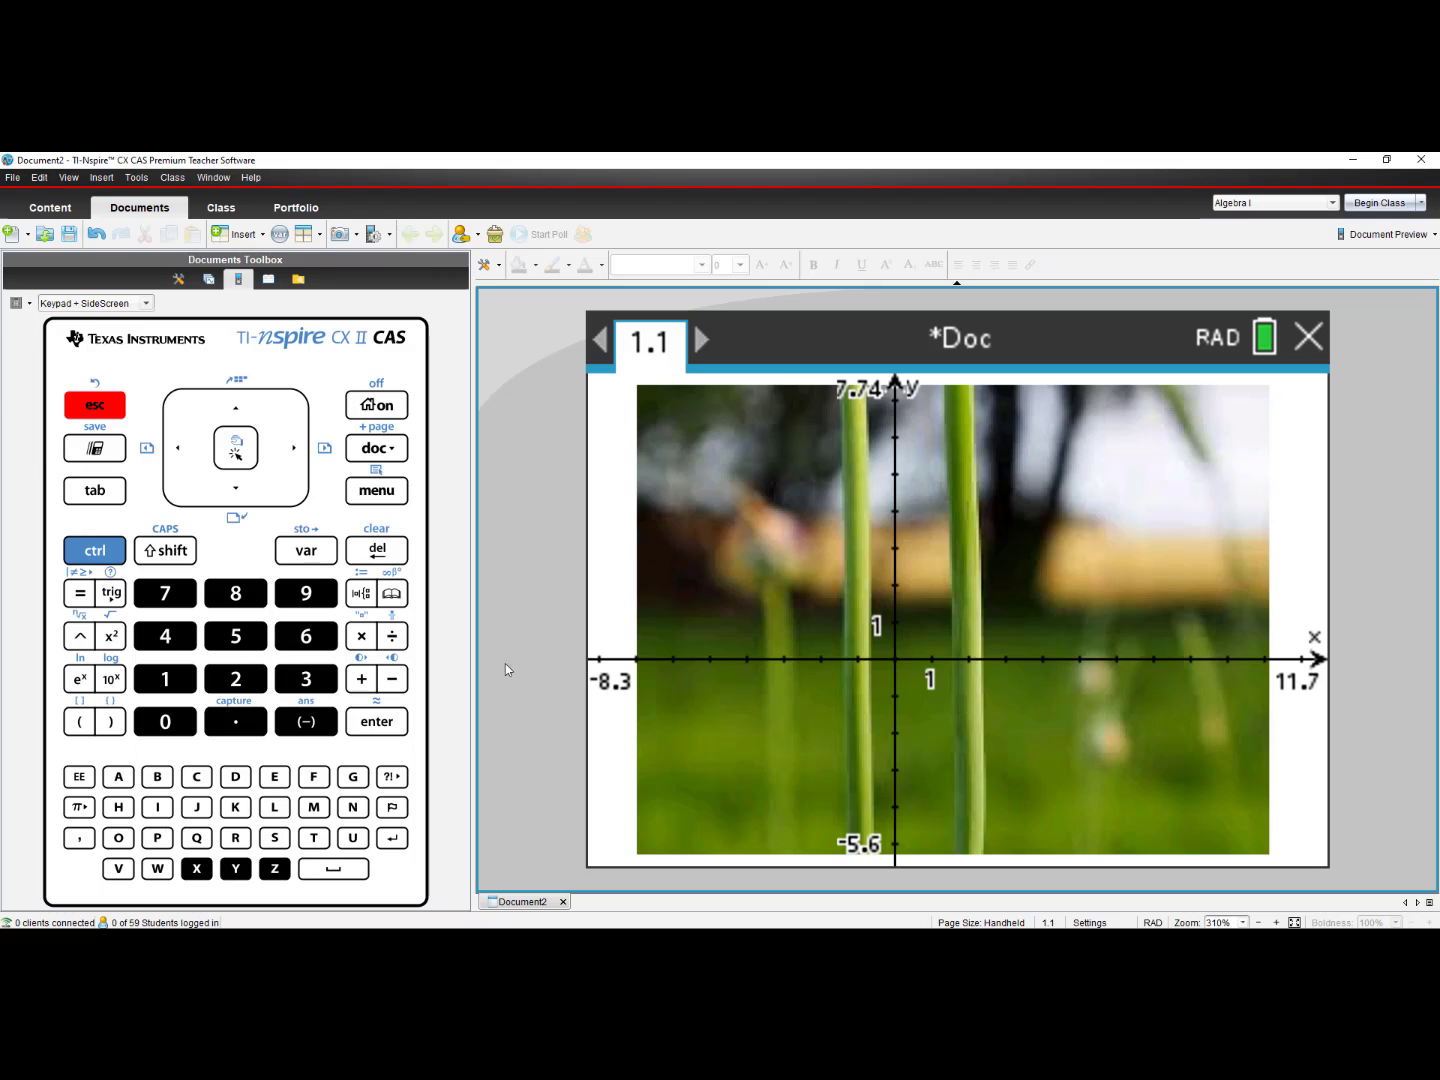
Switch the entry line to a relation and graph the vertical line x=−1.
{"action": "left_click", "coordinate": [95, 490]}
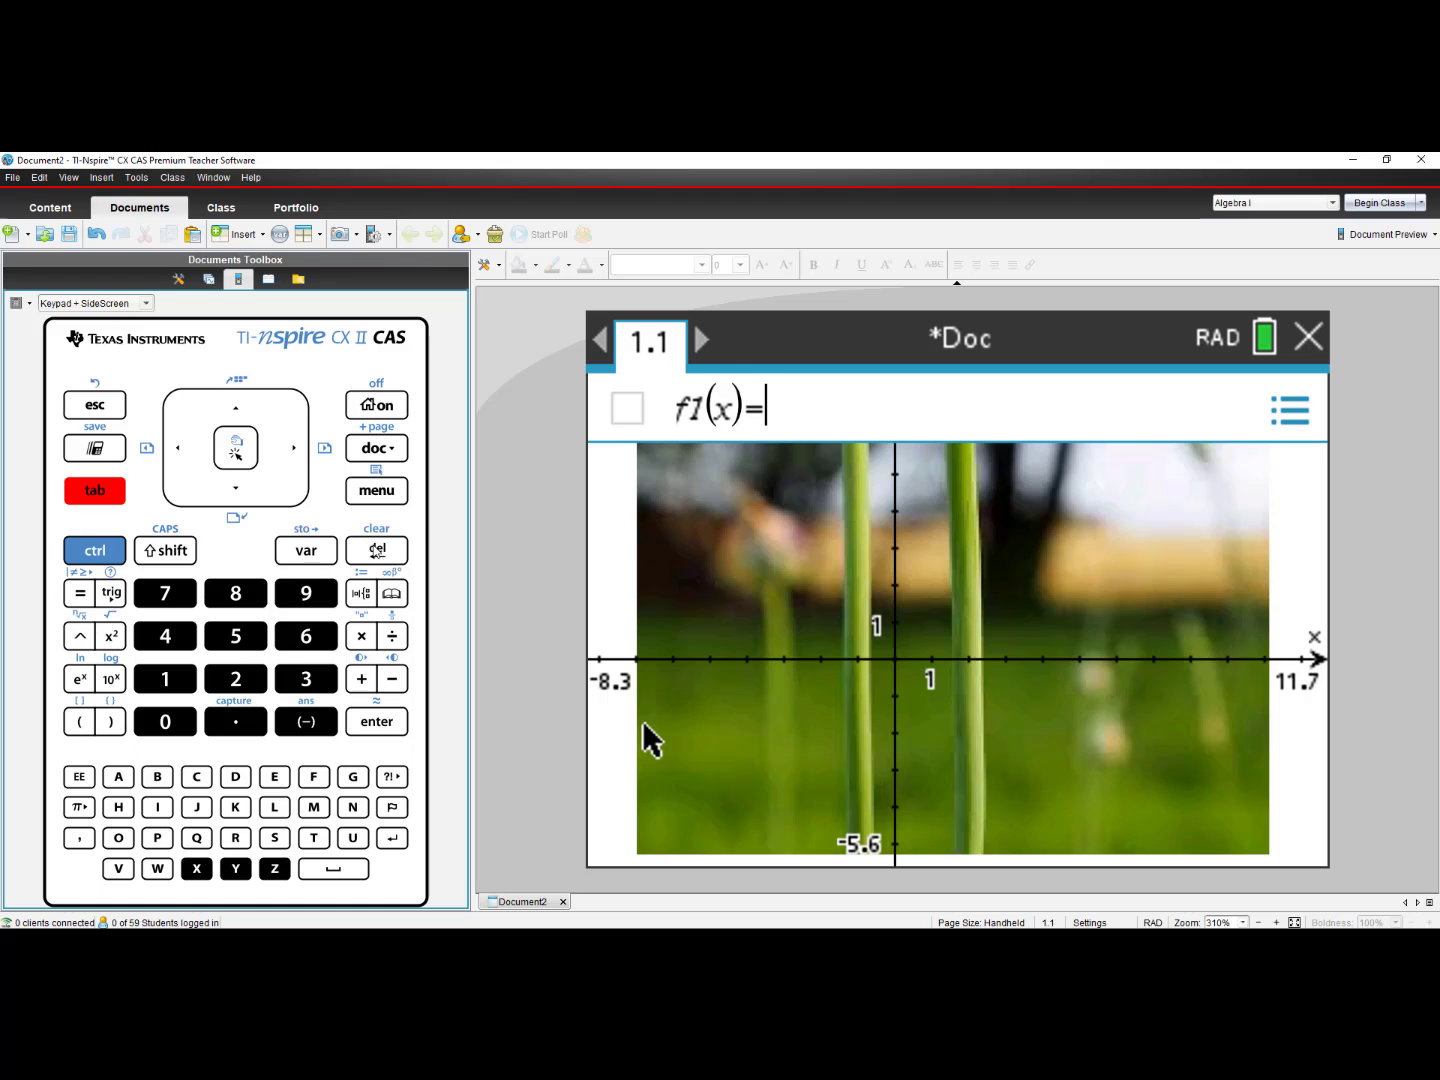
{"action": "left_click", "coordinate": [377, 550]}
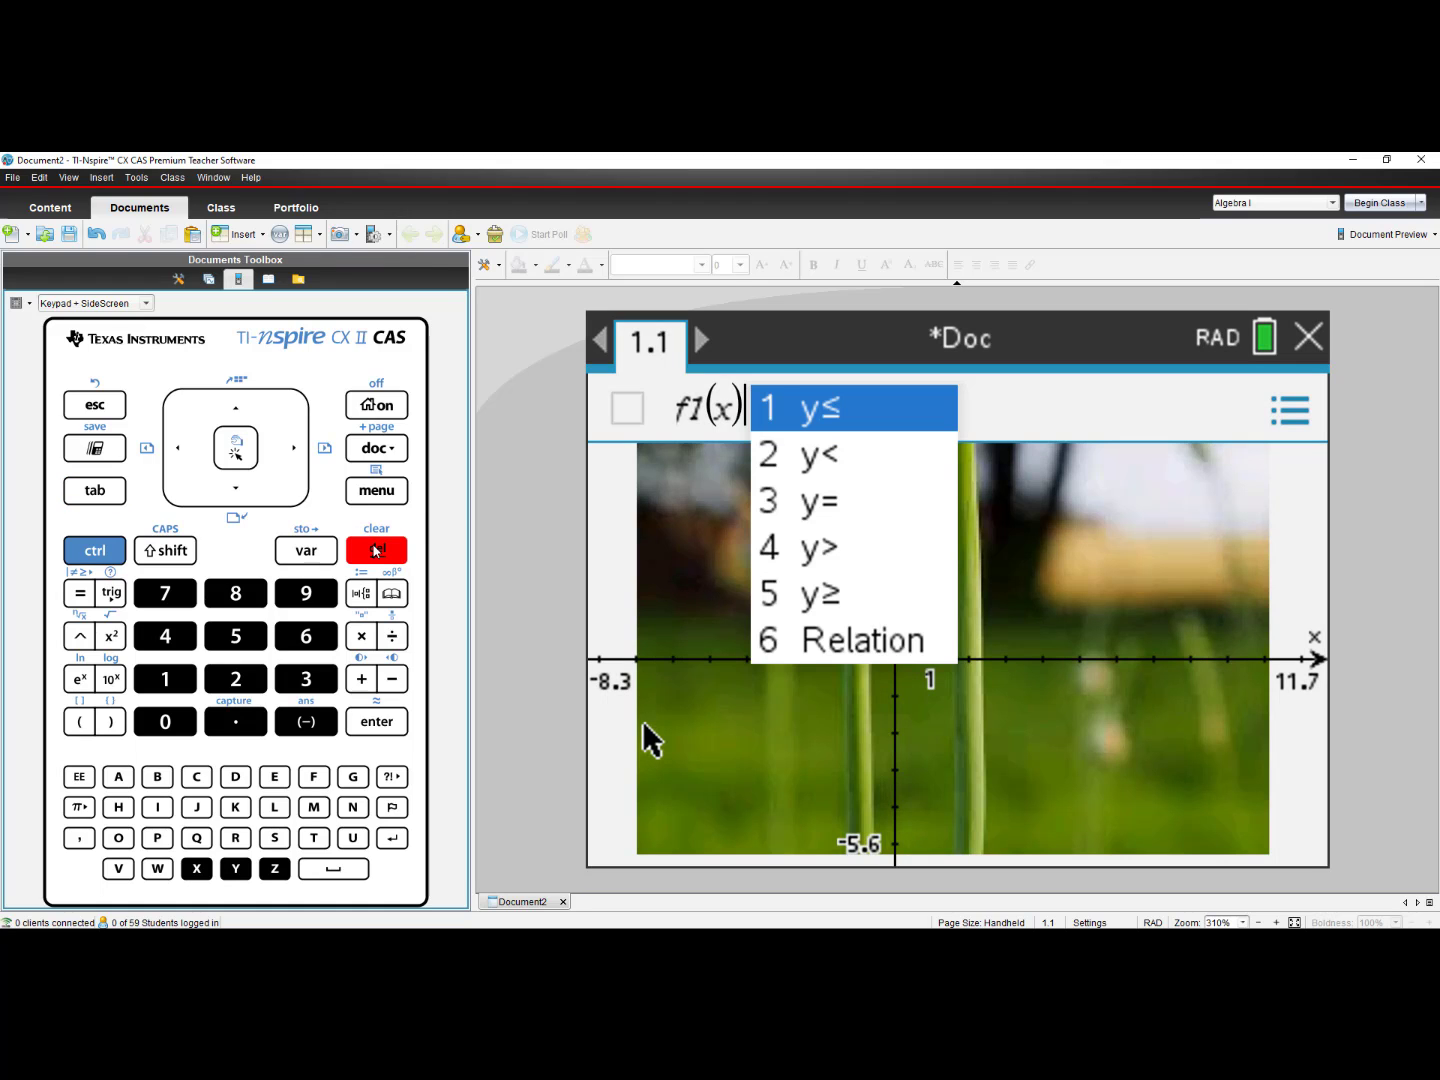
{"action": "left_click", "coordinate": [311, 636]}
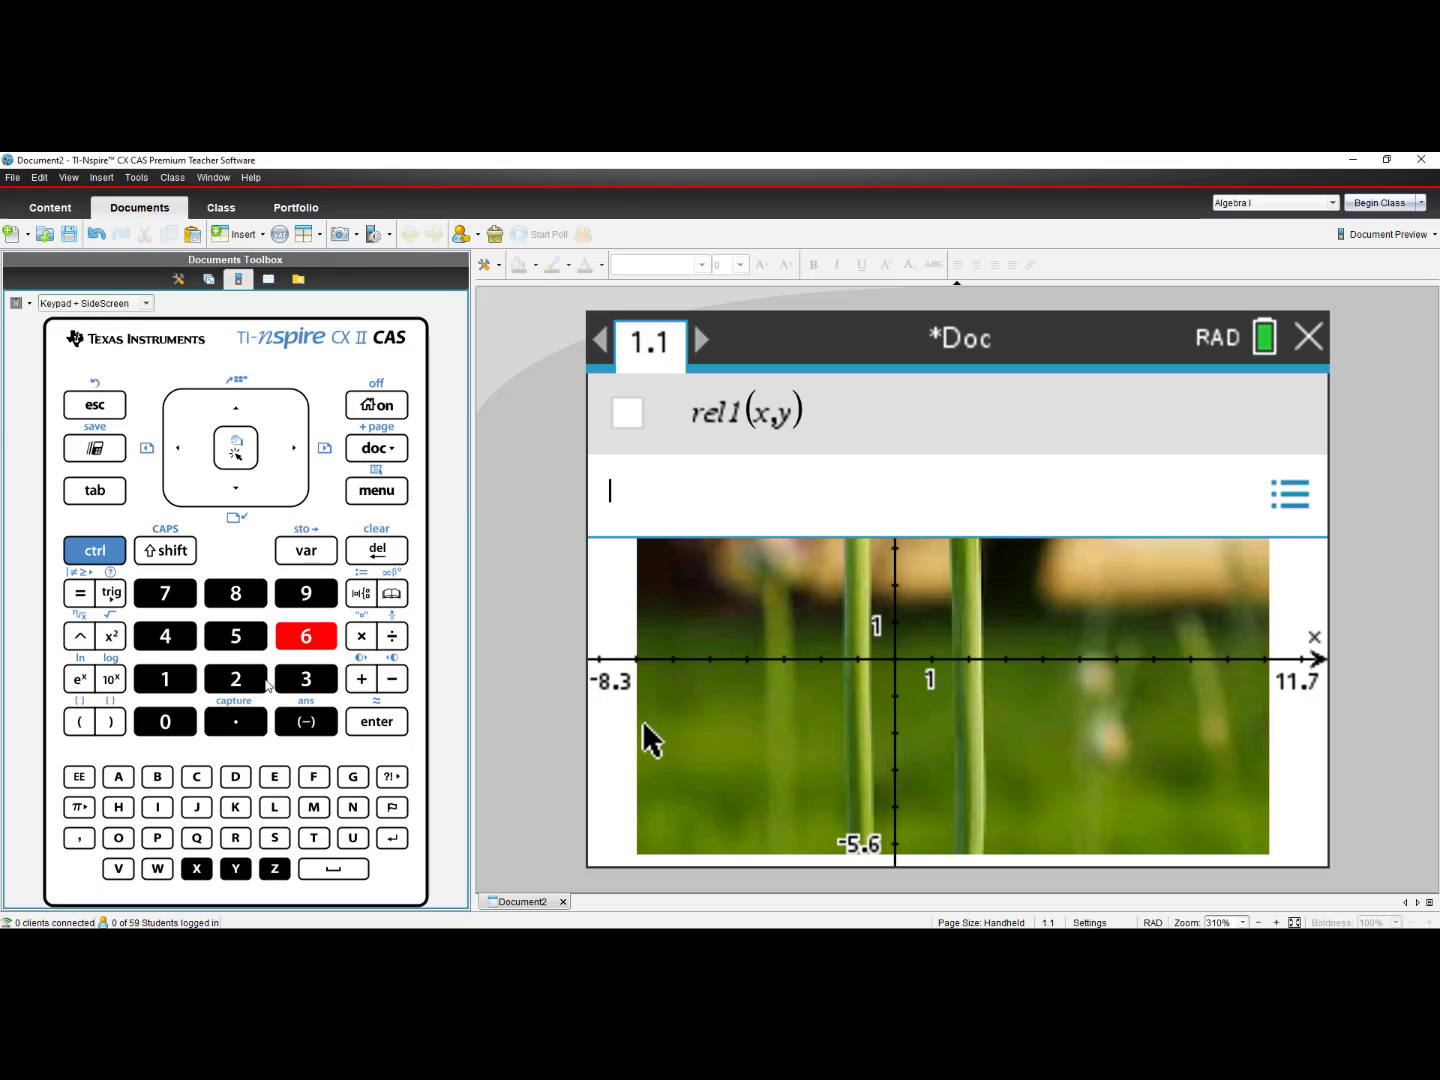
{"action": "left_click", "coordinate": [197, 869]}
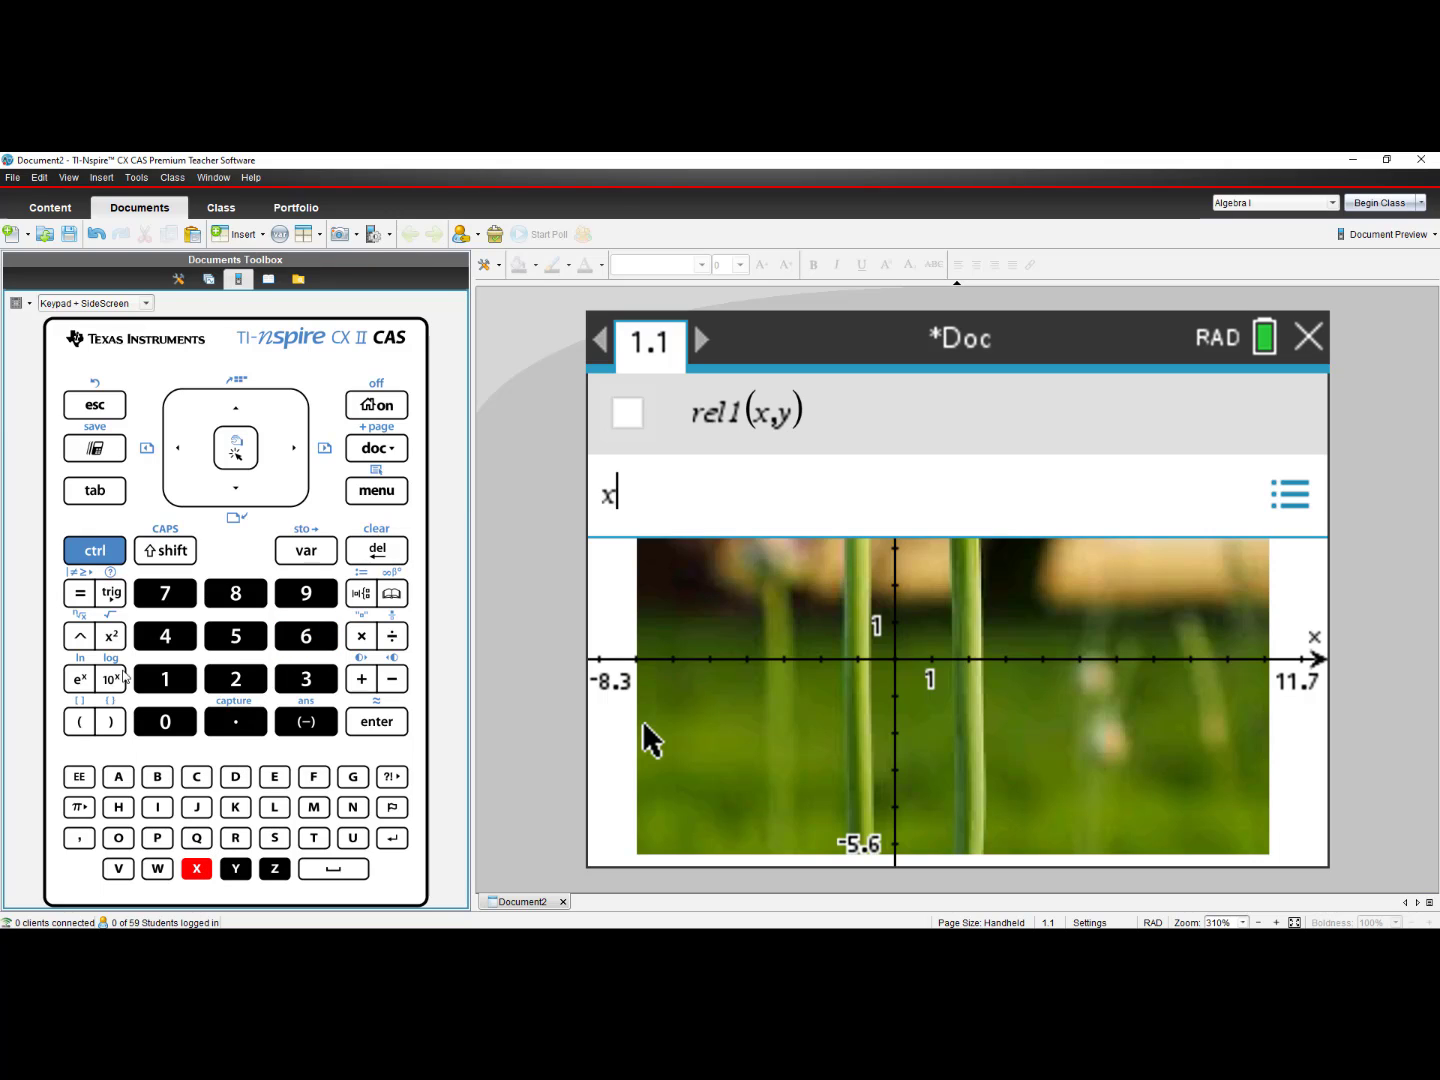
{"action": "left_click", "coordinate": [80, 593]}
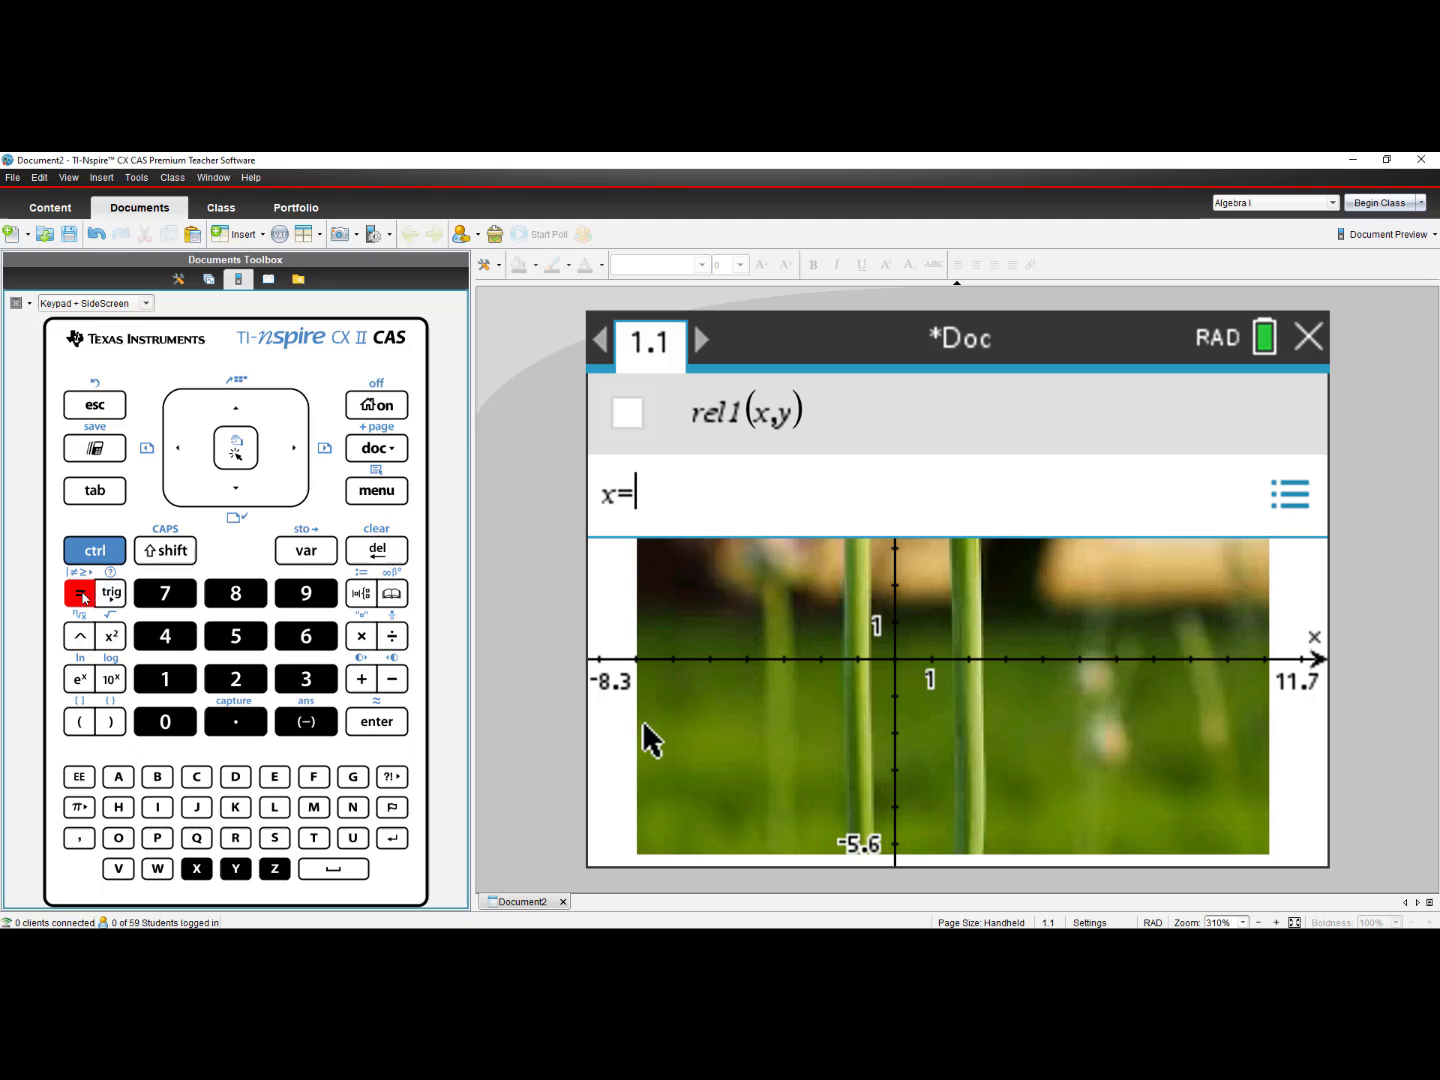
{"action": "left_click", "coordinate": [300, 726]}
{"action": "left_click", "coordinate": [173, 685]}
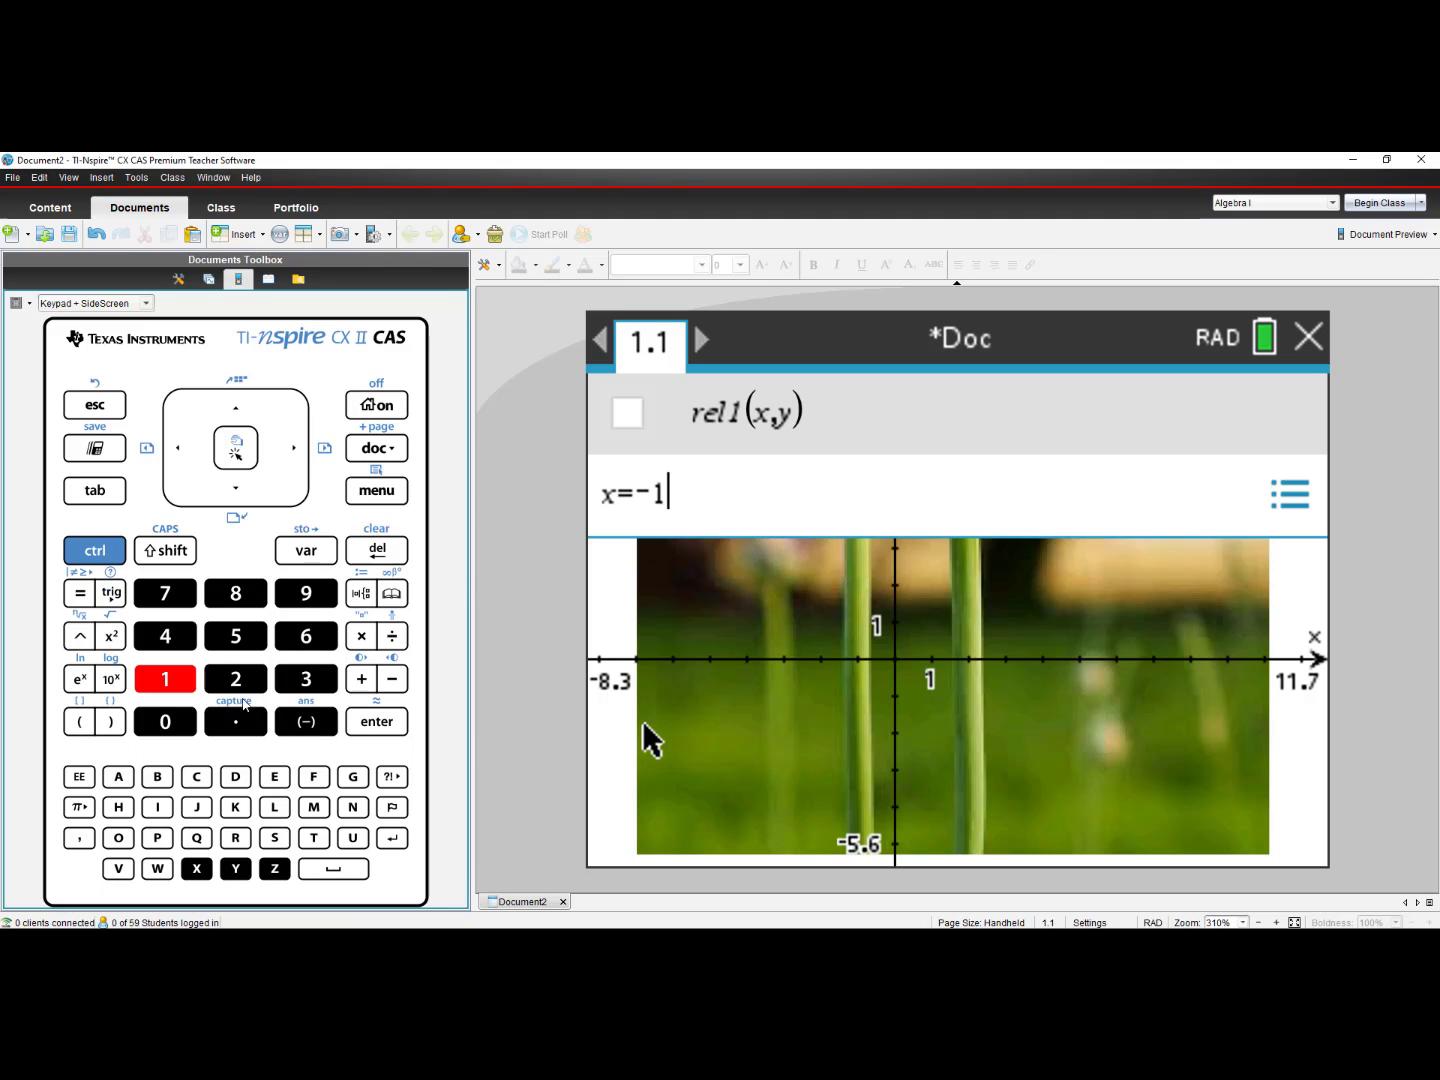
{"action": "left_click", "coordinate": [375, 726]}
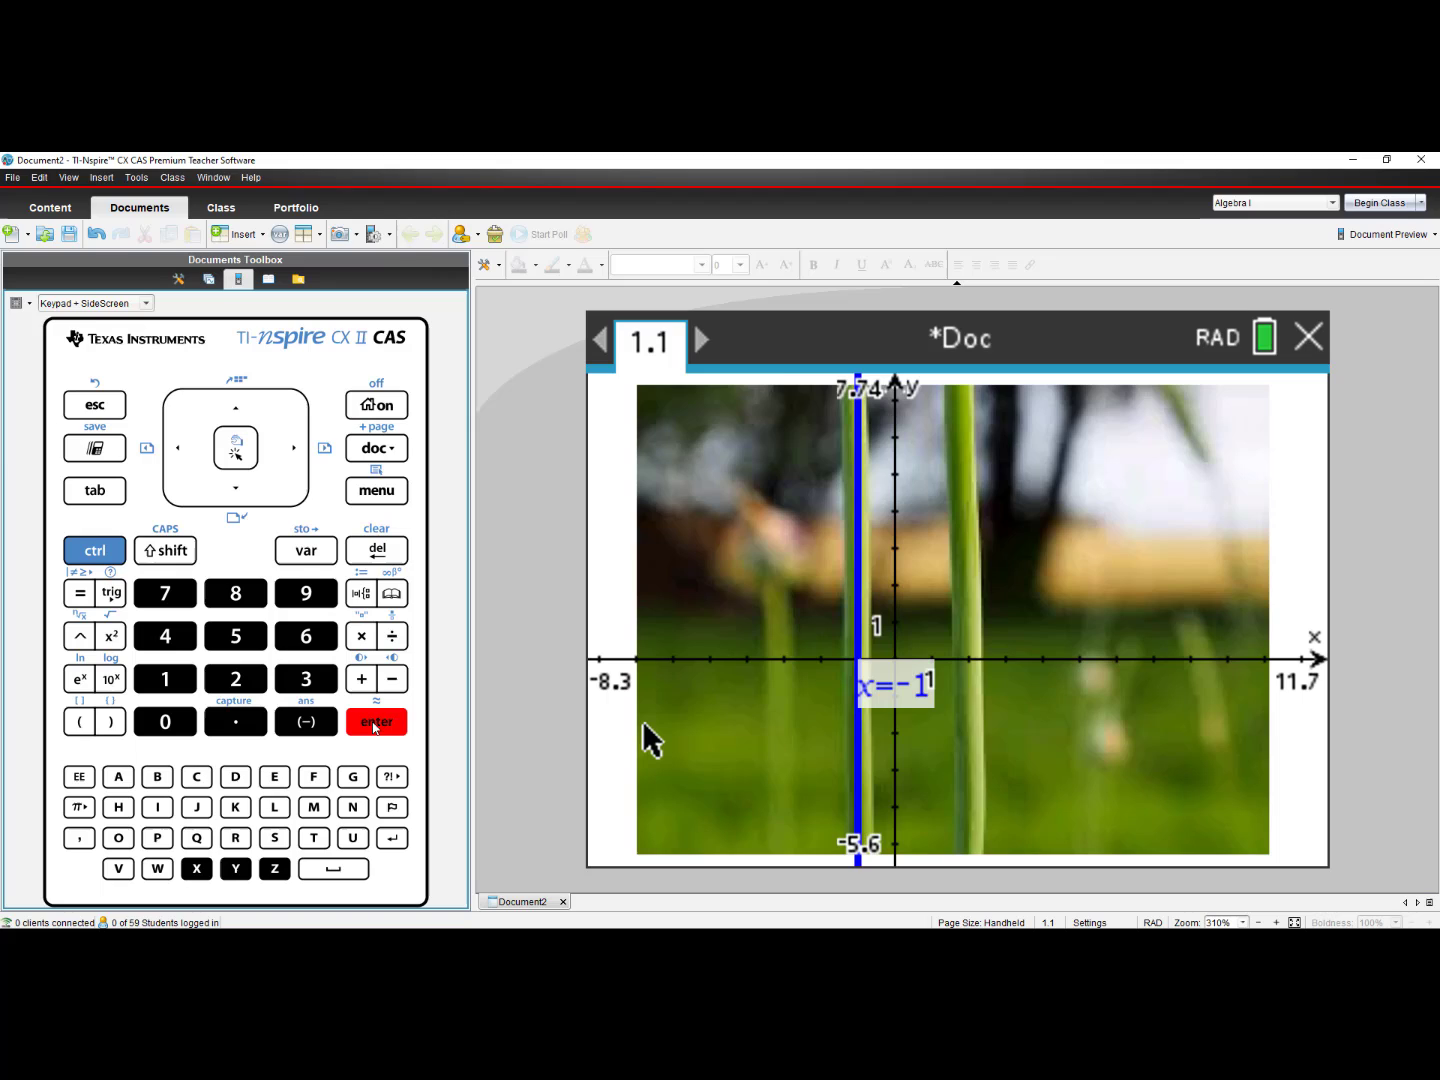
Add a second relation and graph the vertical line x=2.
{"action": "left_click", "coordinate": [95, 499]}
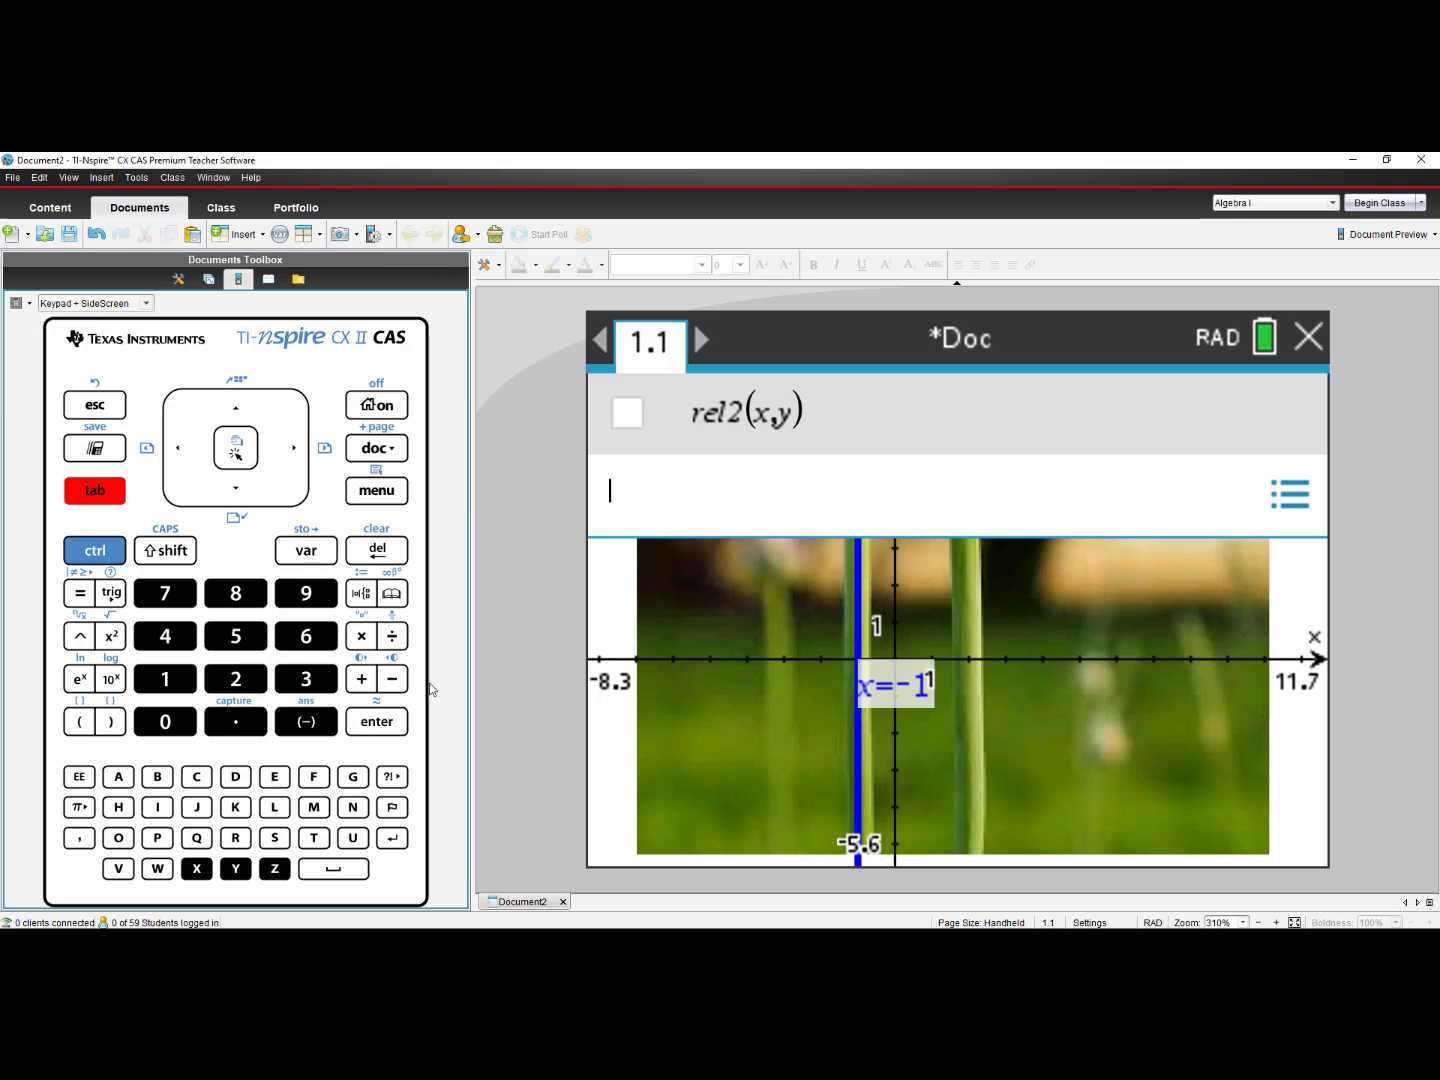
{"action": "type", "text": "x"}
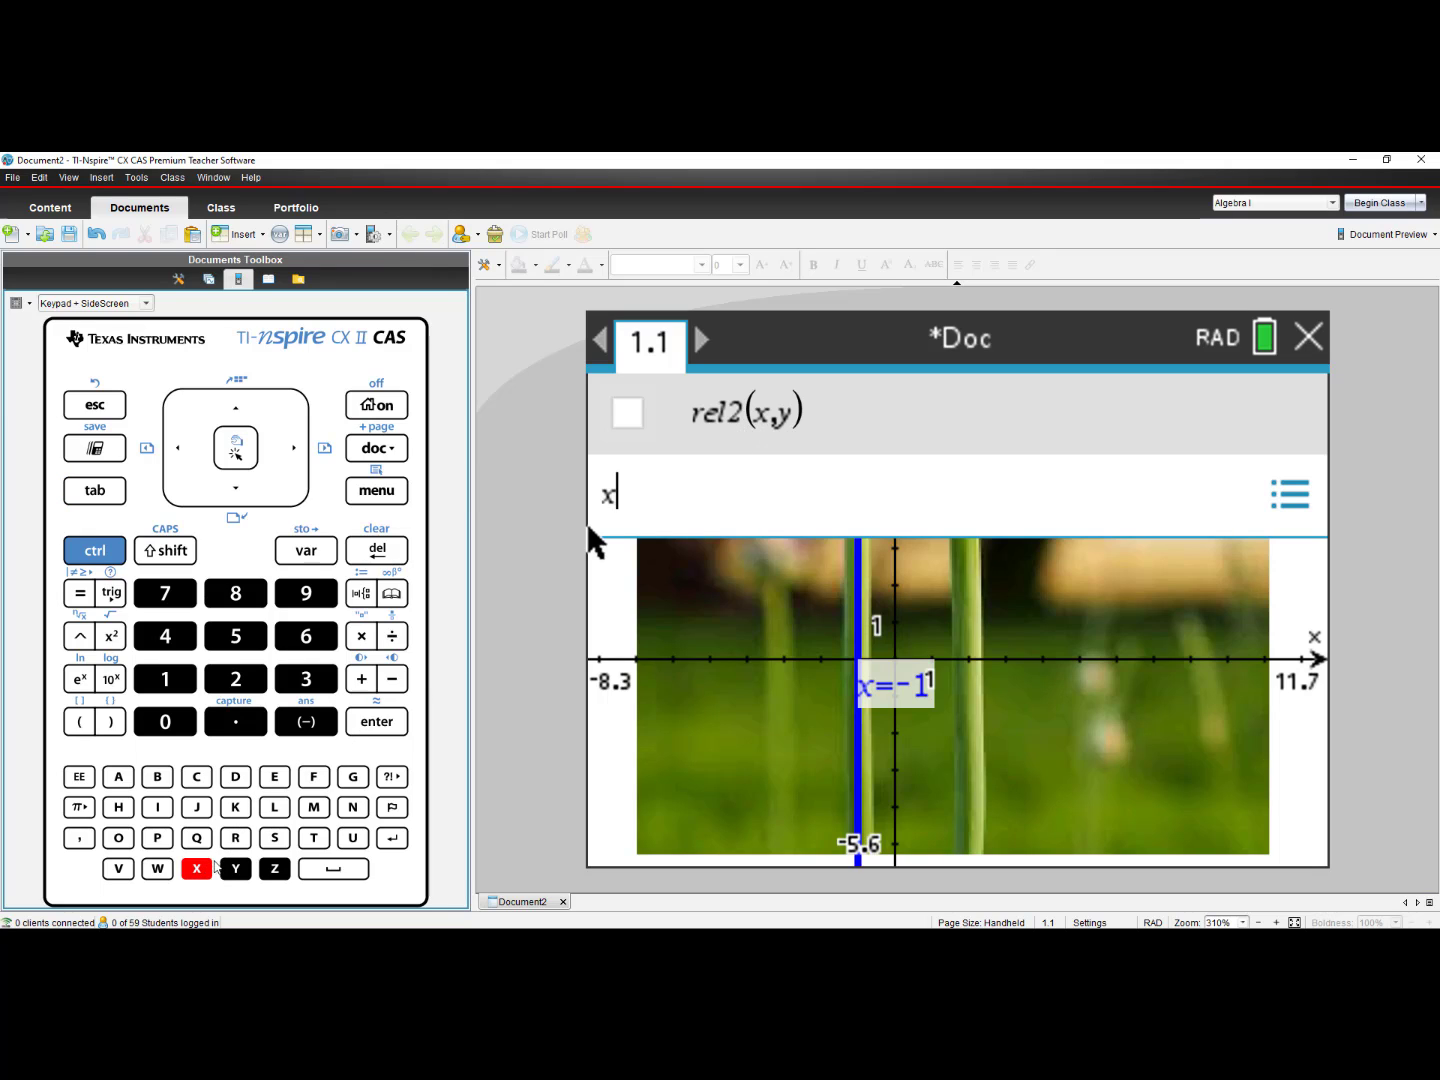
{"action": "left_click", "coordinate": [79, 596]}
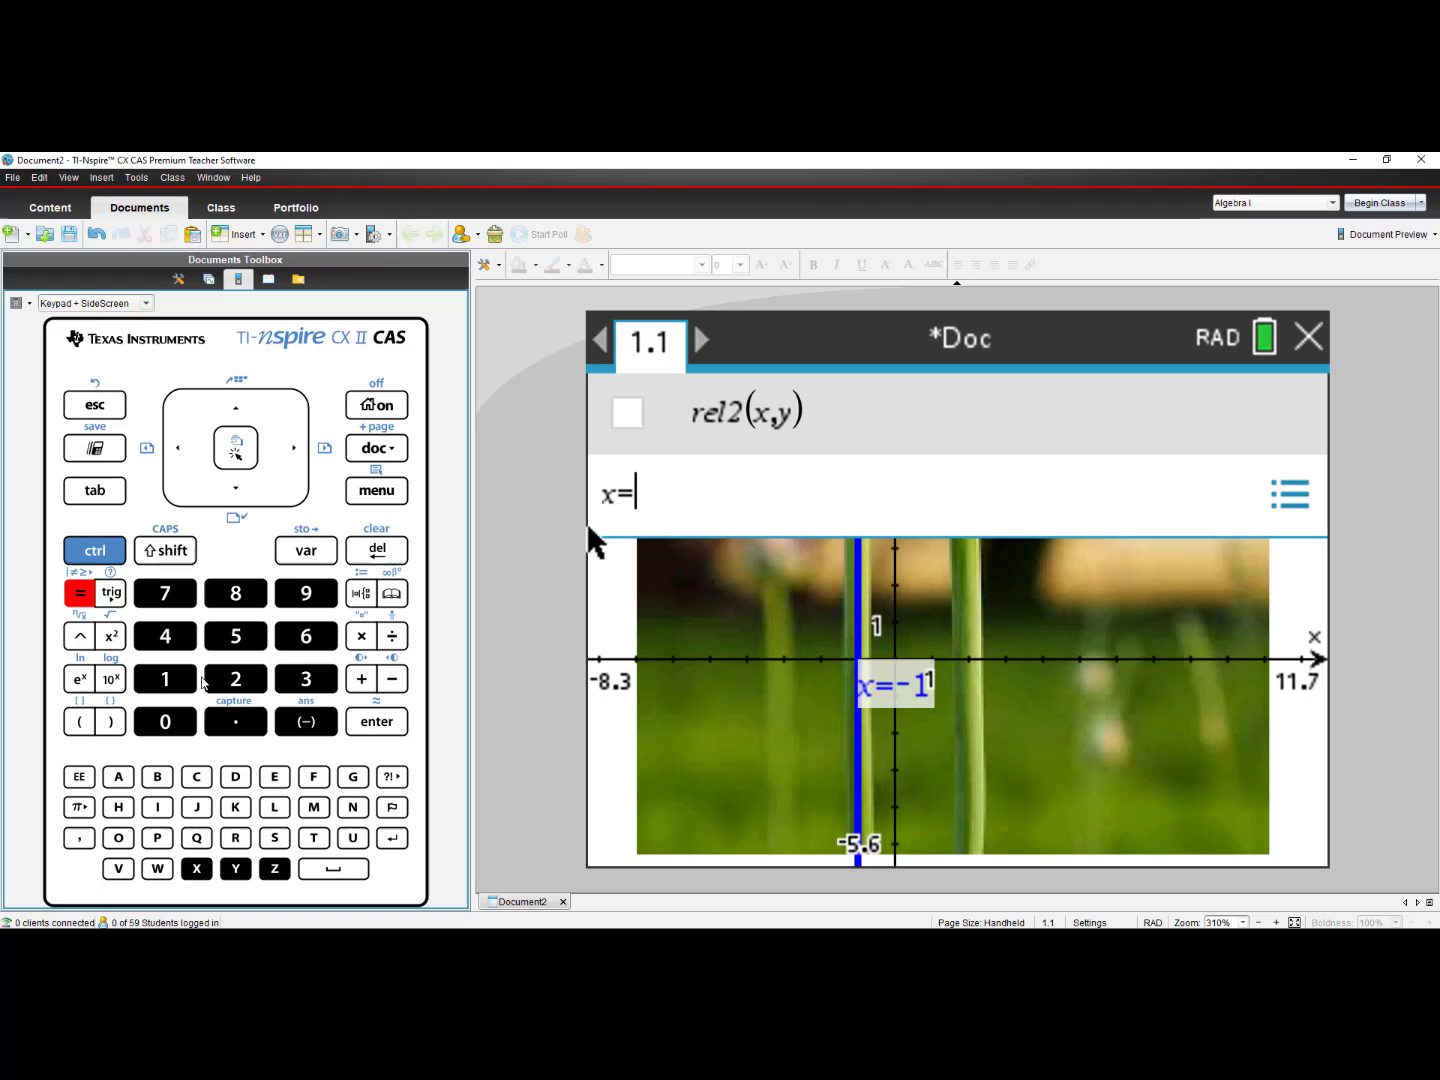
{"action": "left_click", "coordinate": [232, 682]}
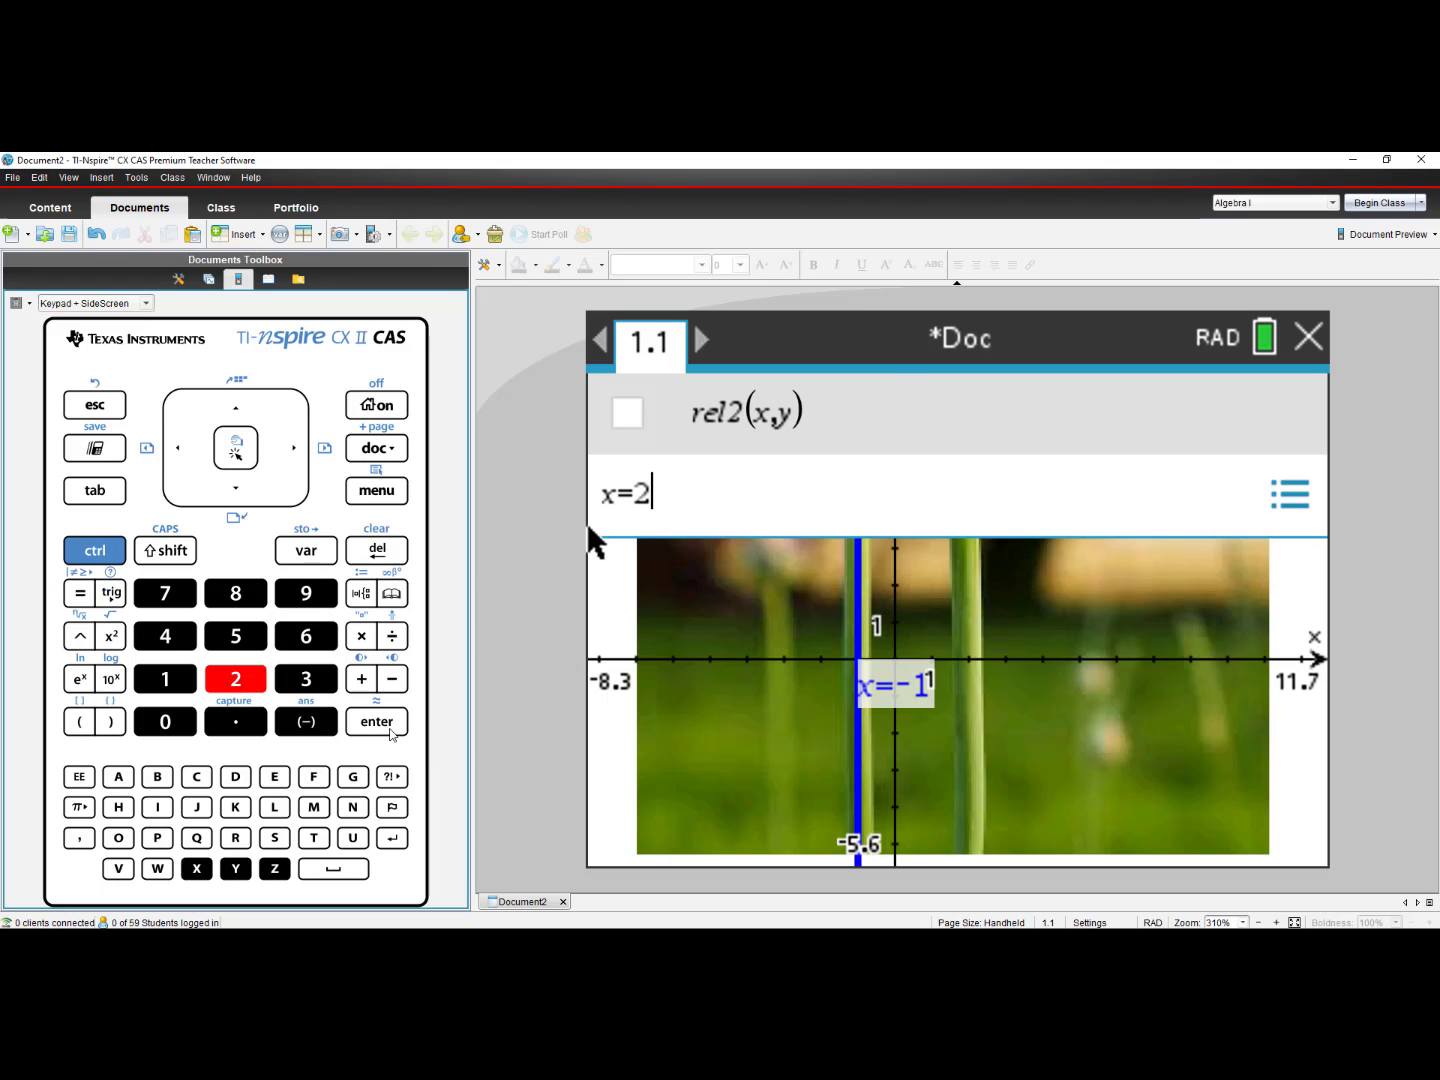
{"action": "left_click", "coordinate": [392, 731]}
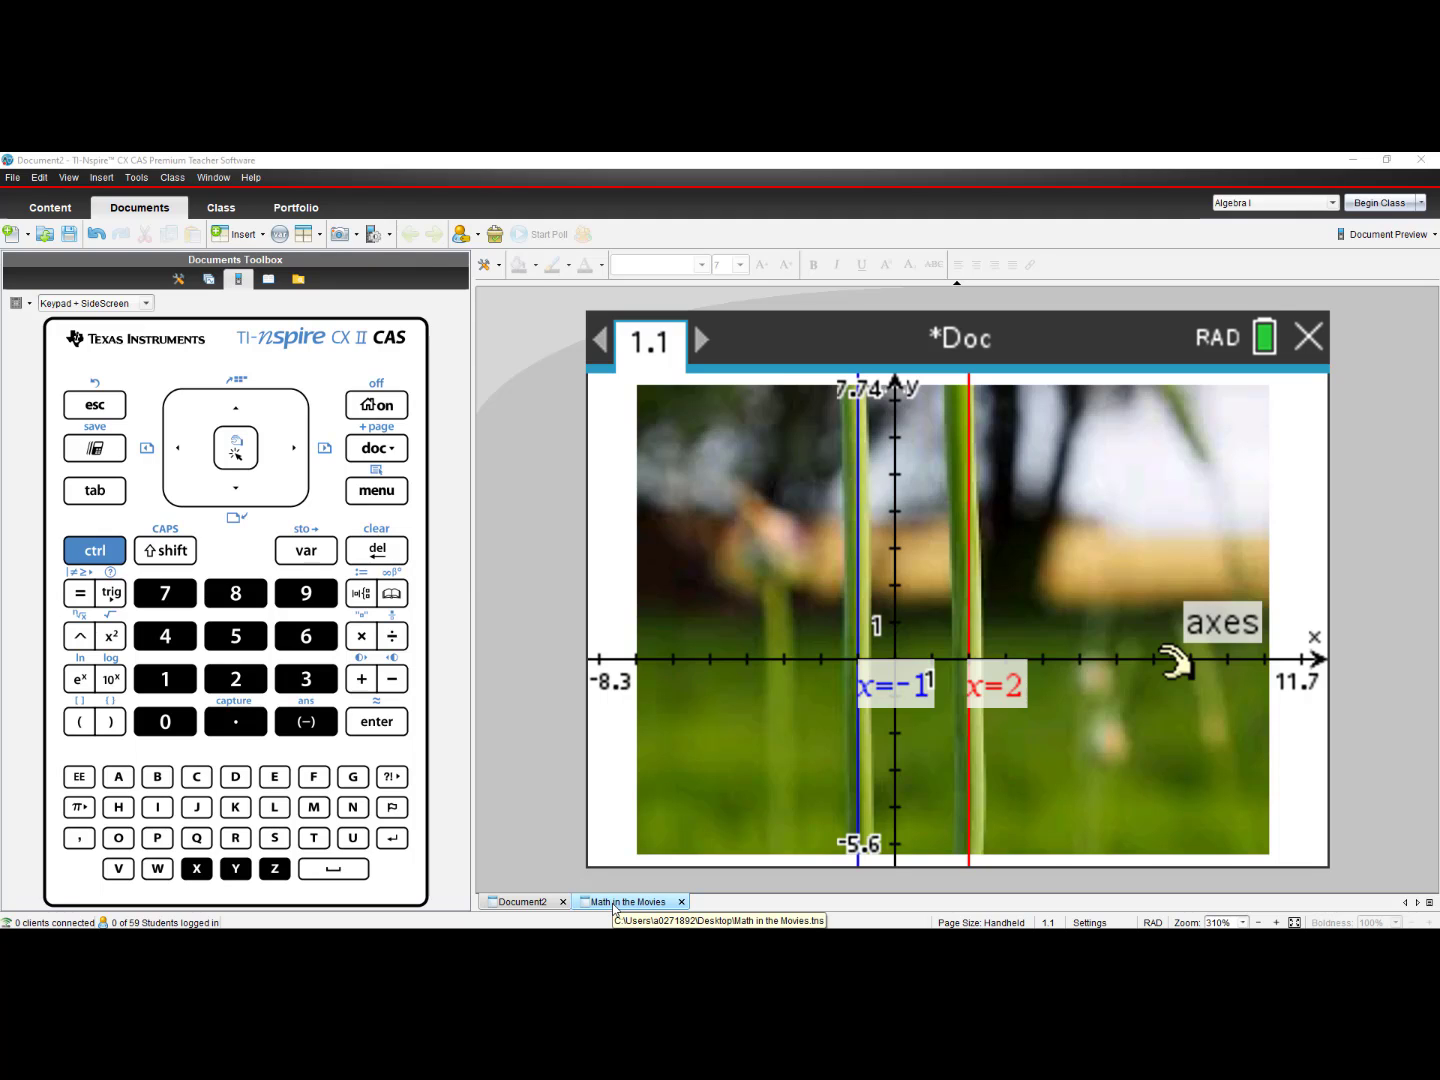
Switch to the Math in the Movies document and page through to page 1.6.
{"action": "left_click", "coordinate": [612, 904]}
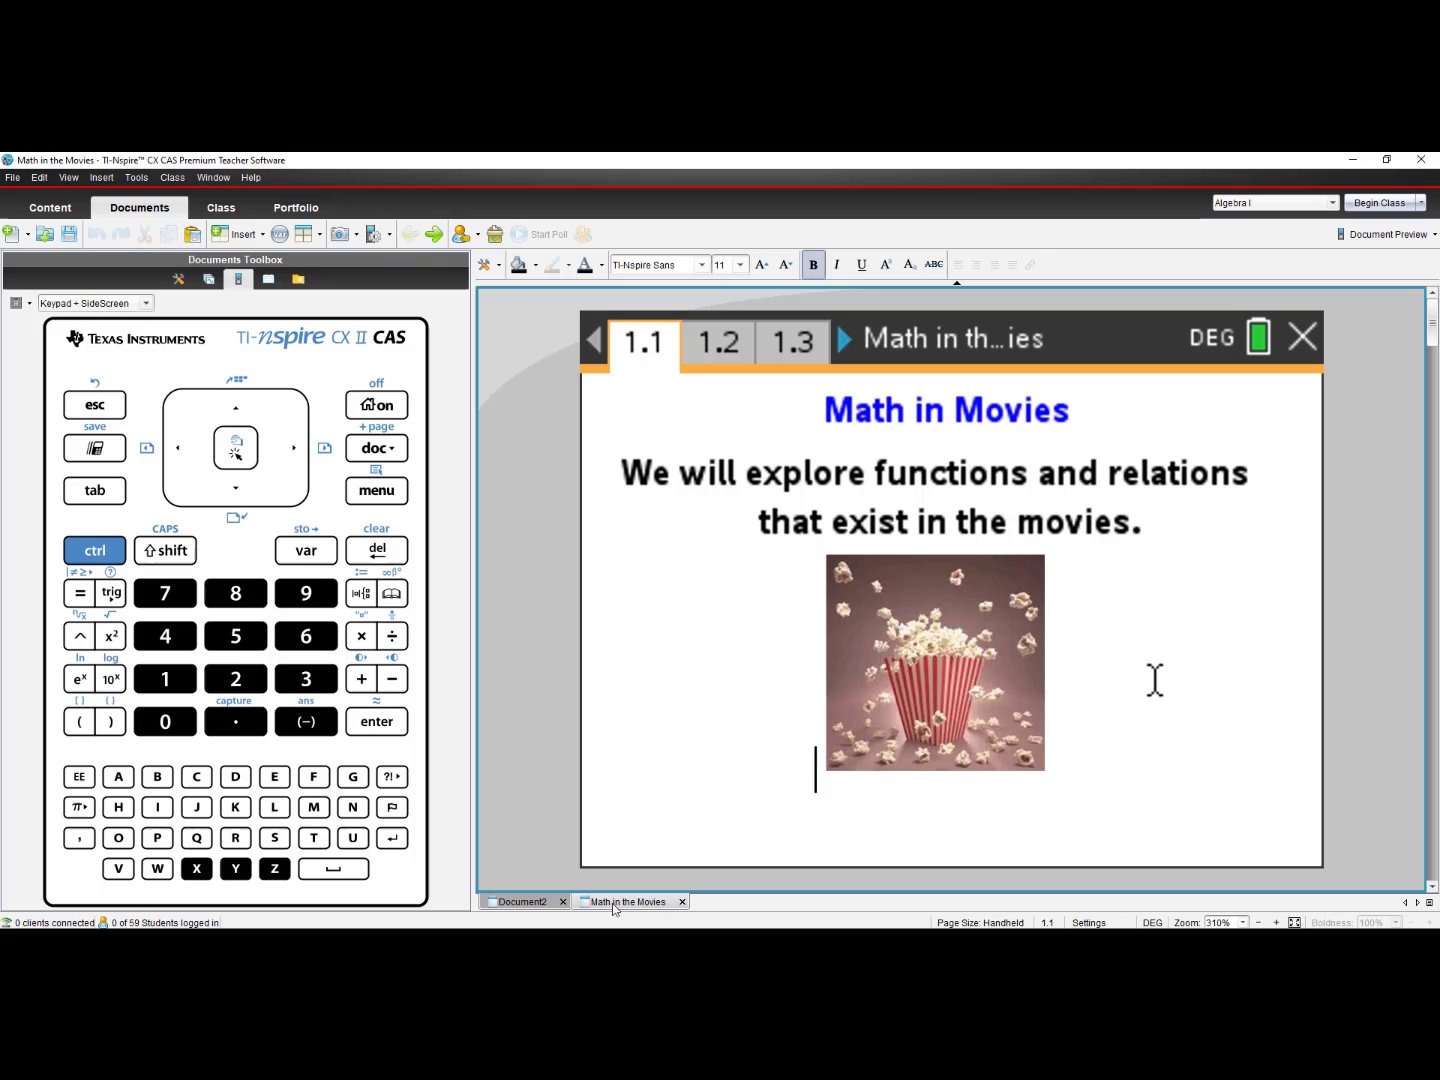
{"action": "left_click", "coordinate": [703, 345]}
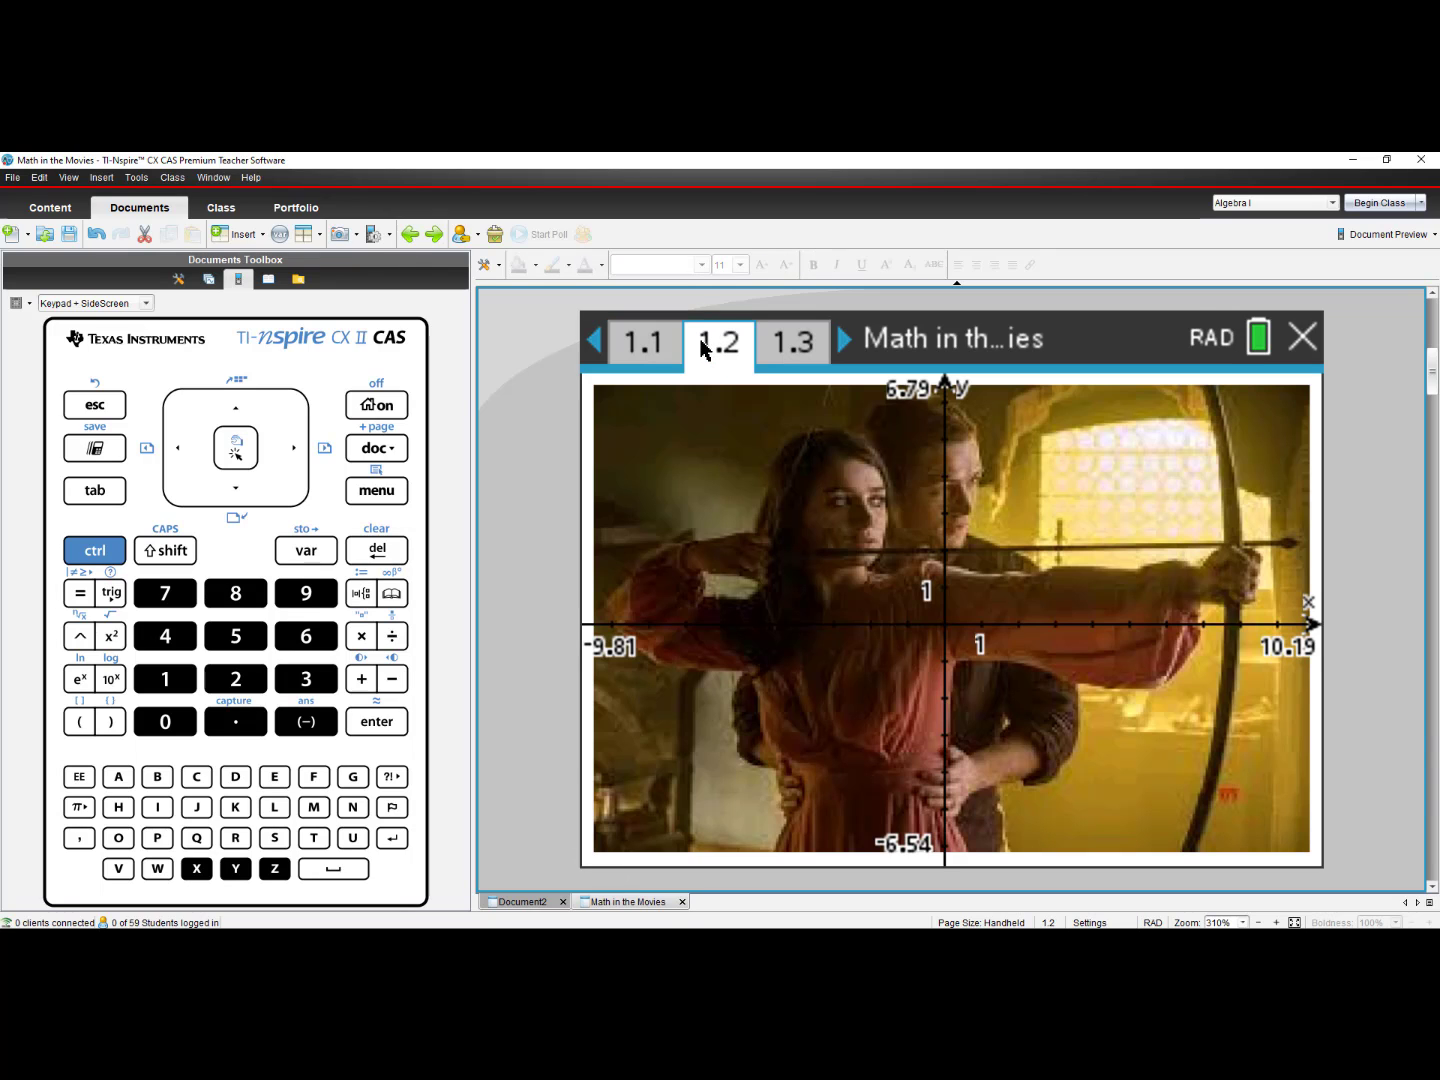
{"action": "left_click", "coordinate": [788, 350]}
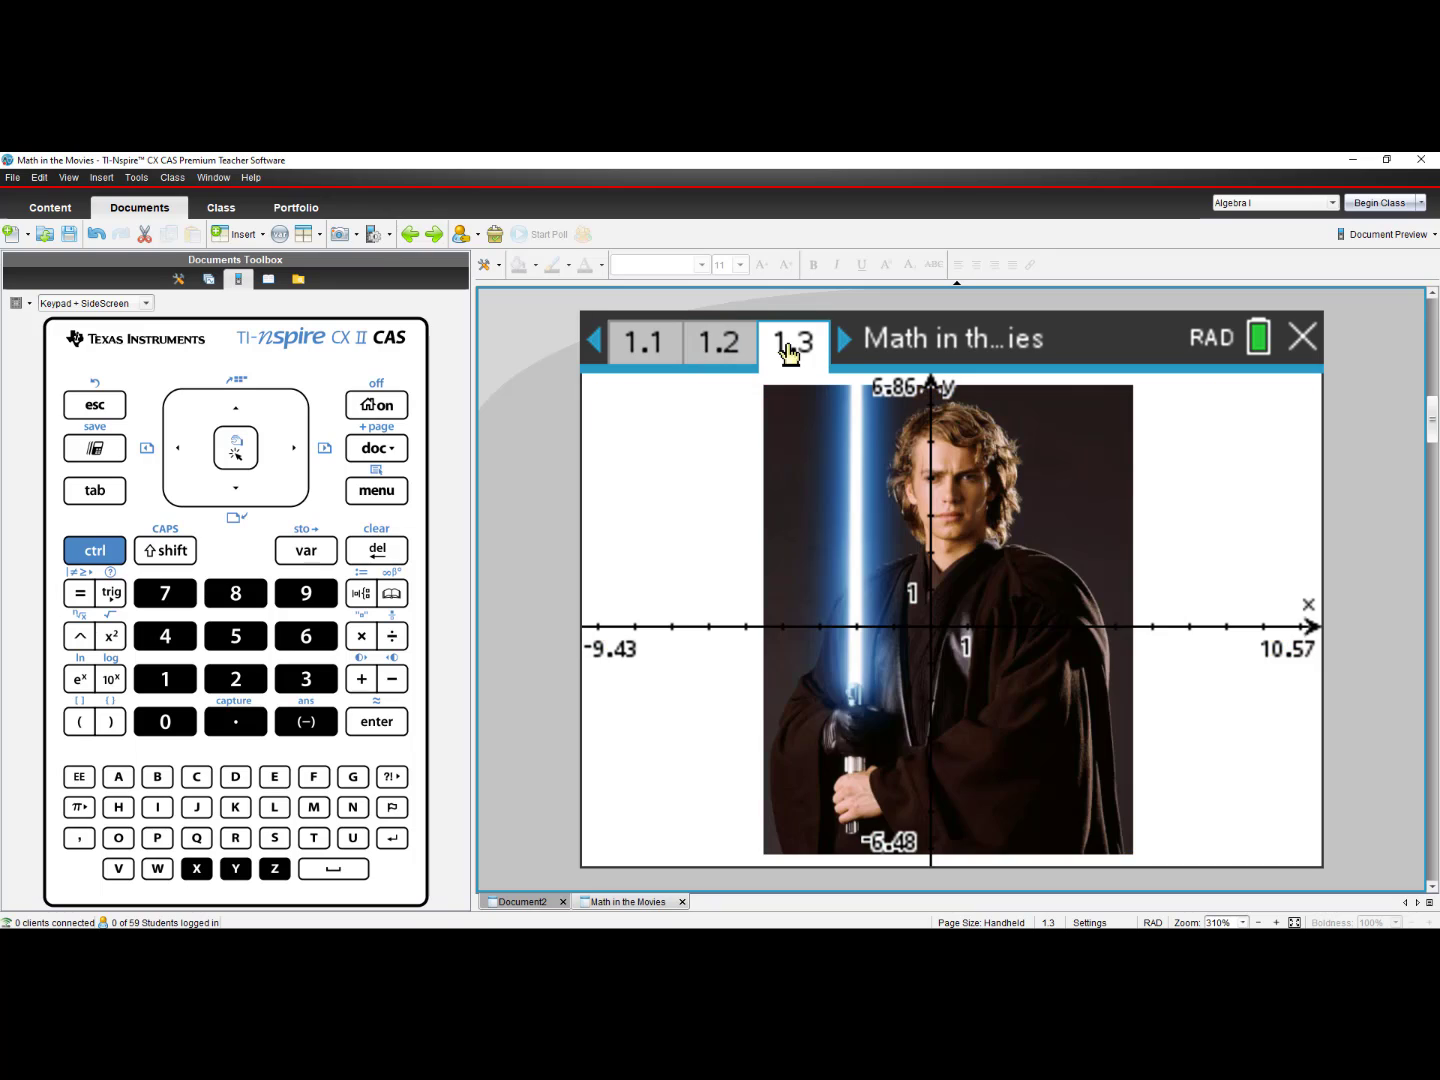
{"action": "left_click", "coordinate": [843, 342]}
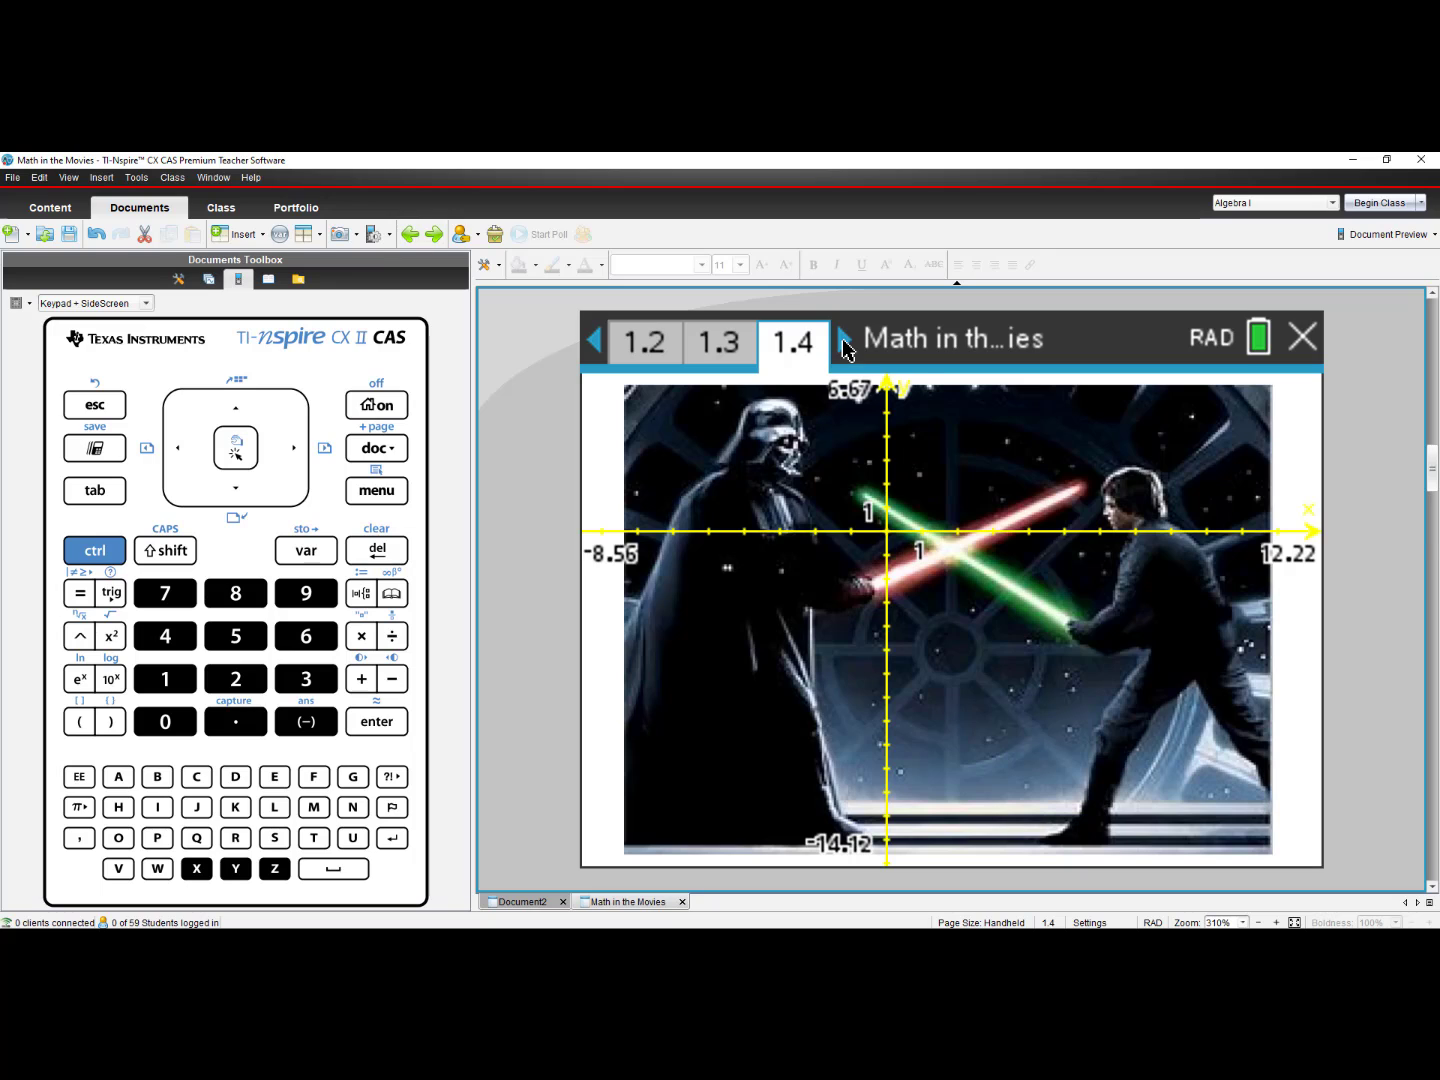
{"action": "left_click", "coordinate": [844, 344]}
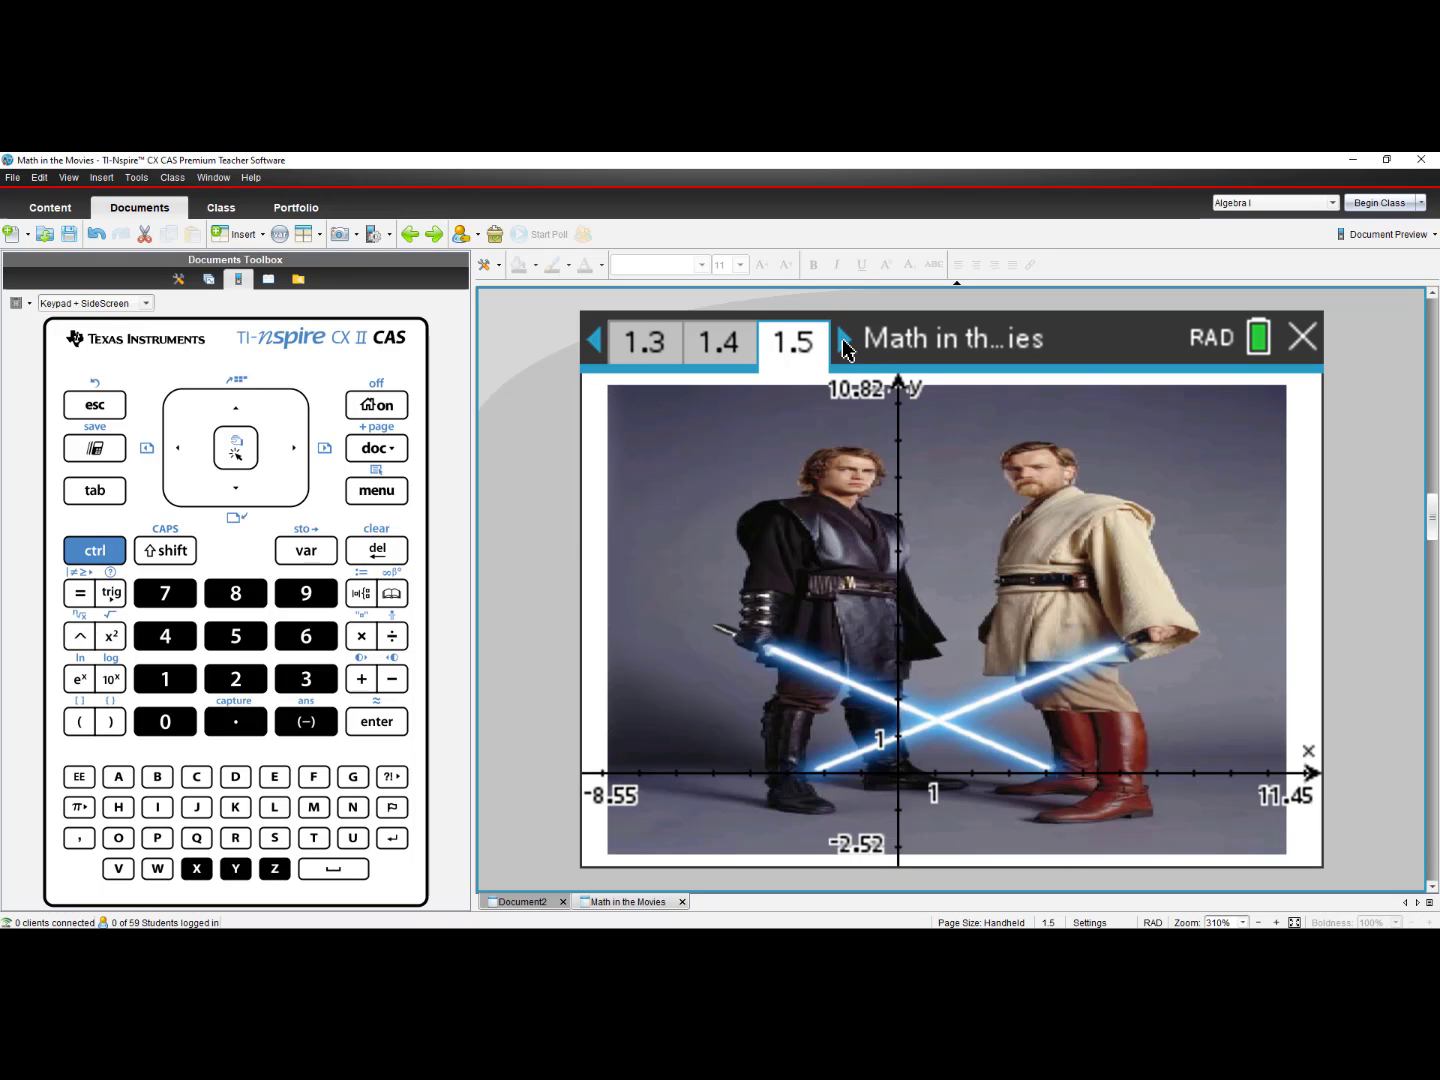
{"action": "left_click", "coordinate": [842, 340]}
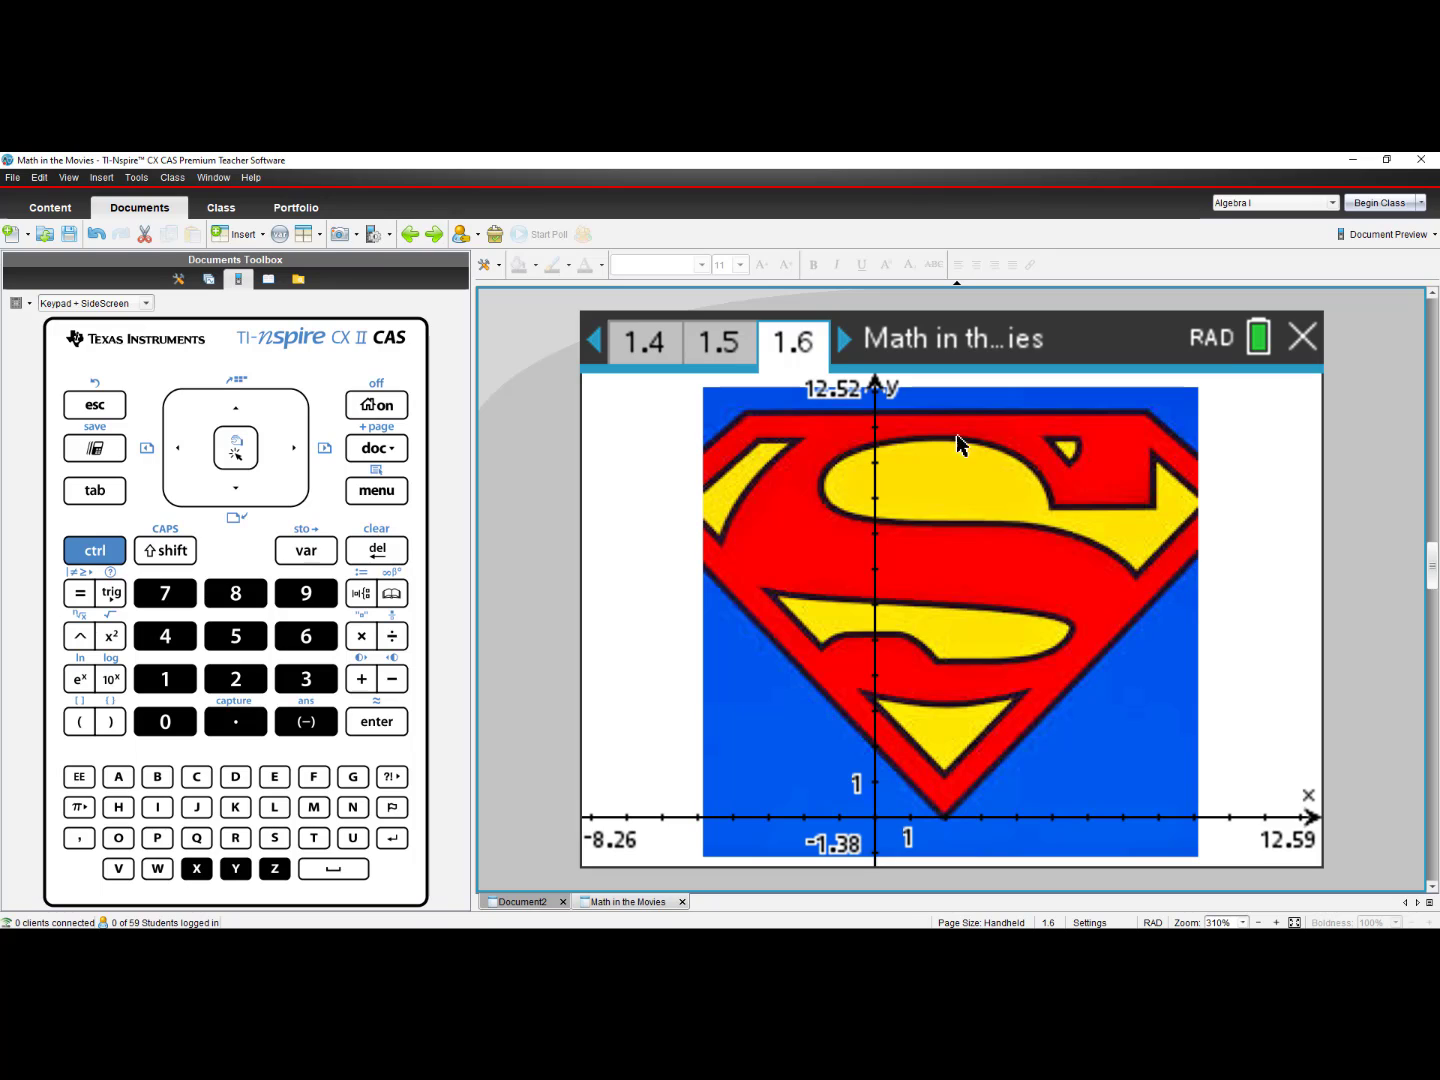
Step forward from page 1.7 through to page 1.12, the Spider-Man graph.
{"action": "left_click", "coordinate": [843, 342]}
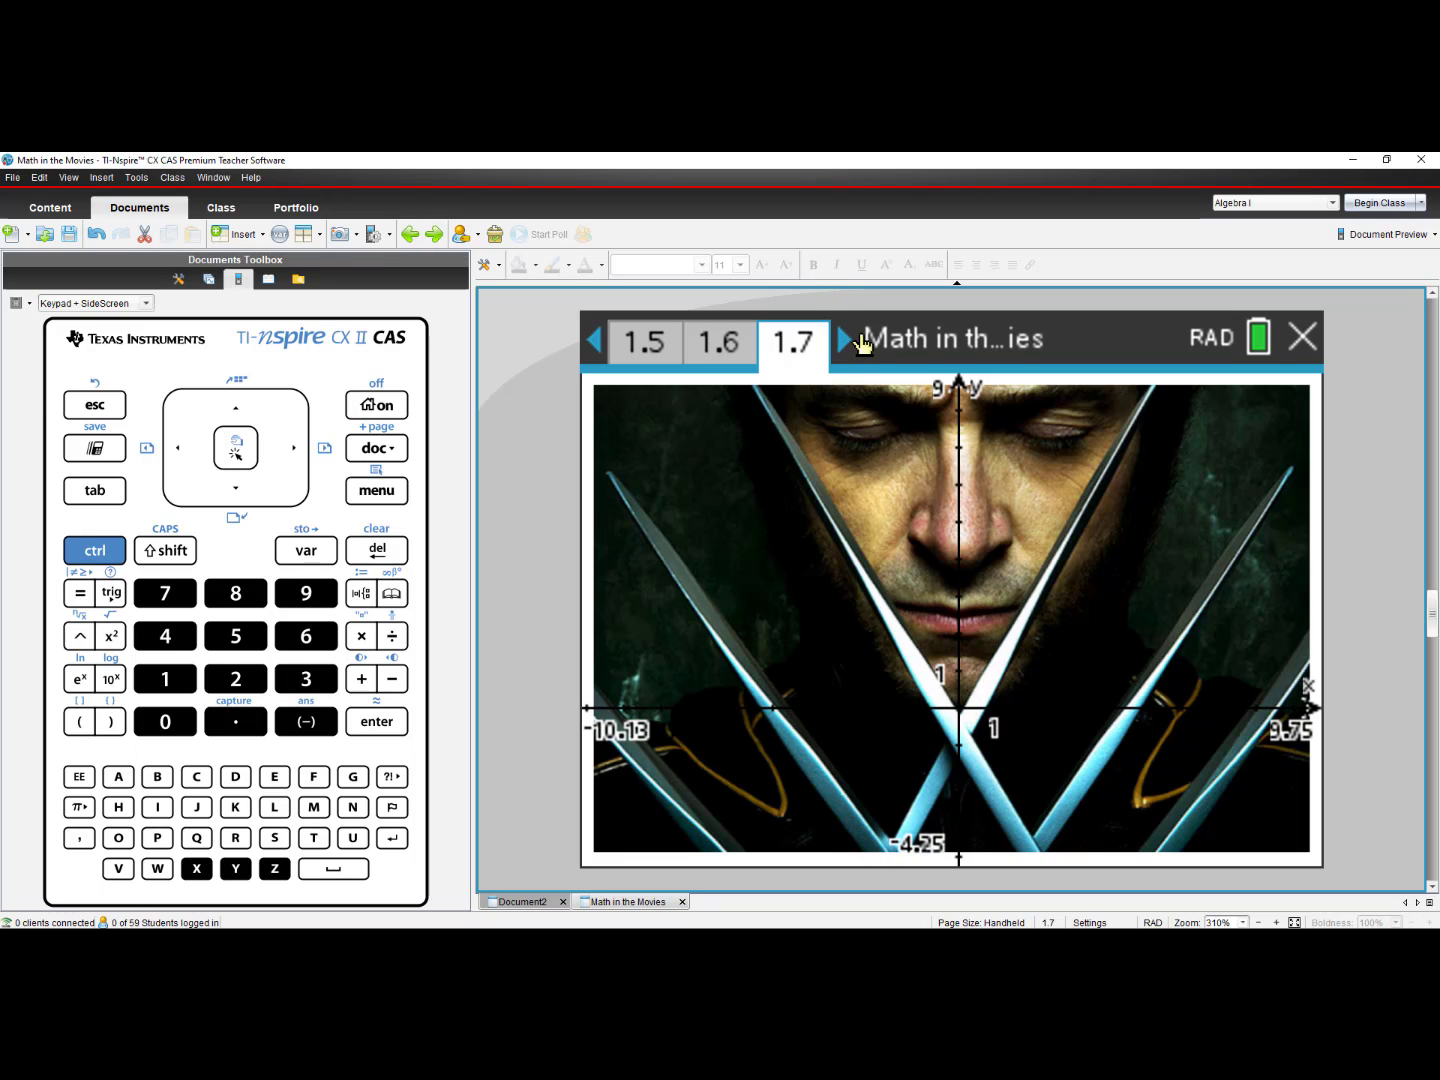
{"action": "left_click", "coordinate": [845, 347]}
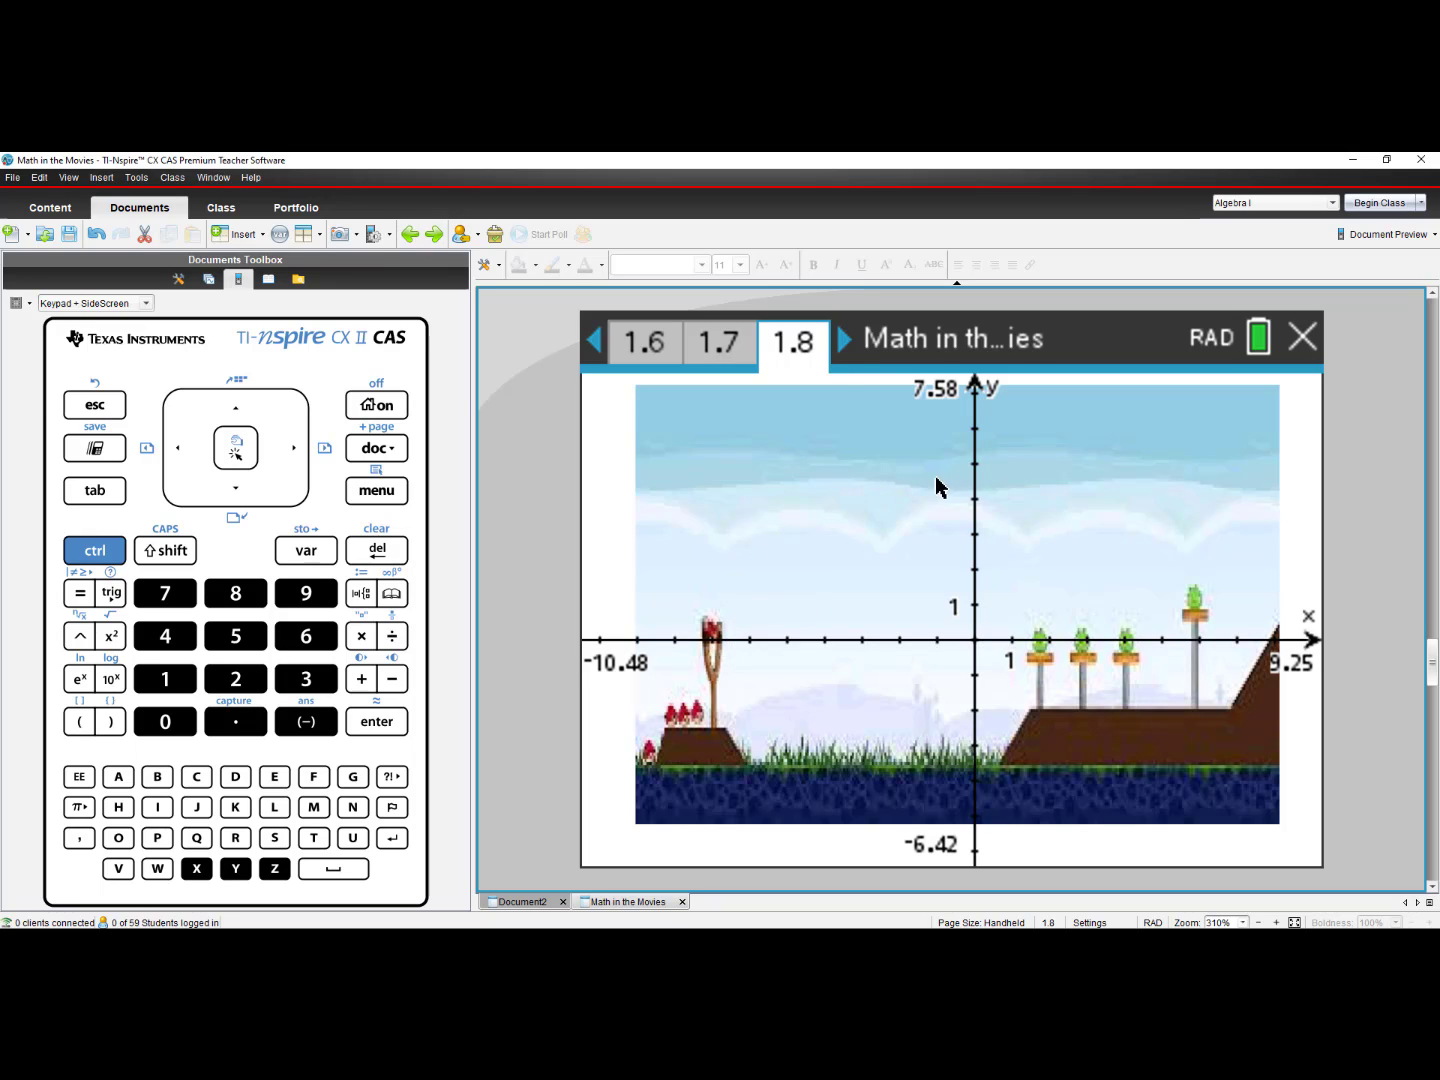
{"action": "left_click", "coordinate": [845, 343]}
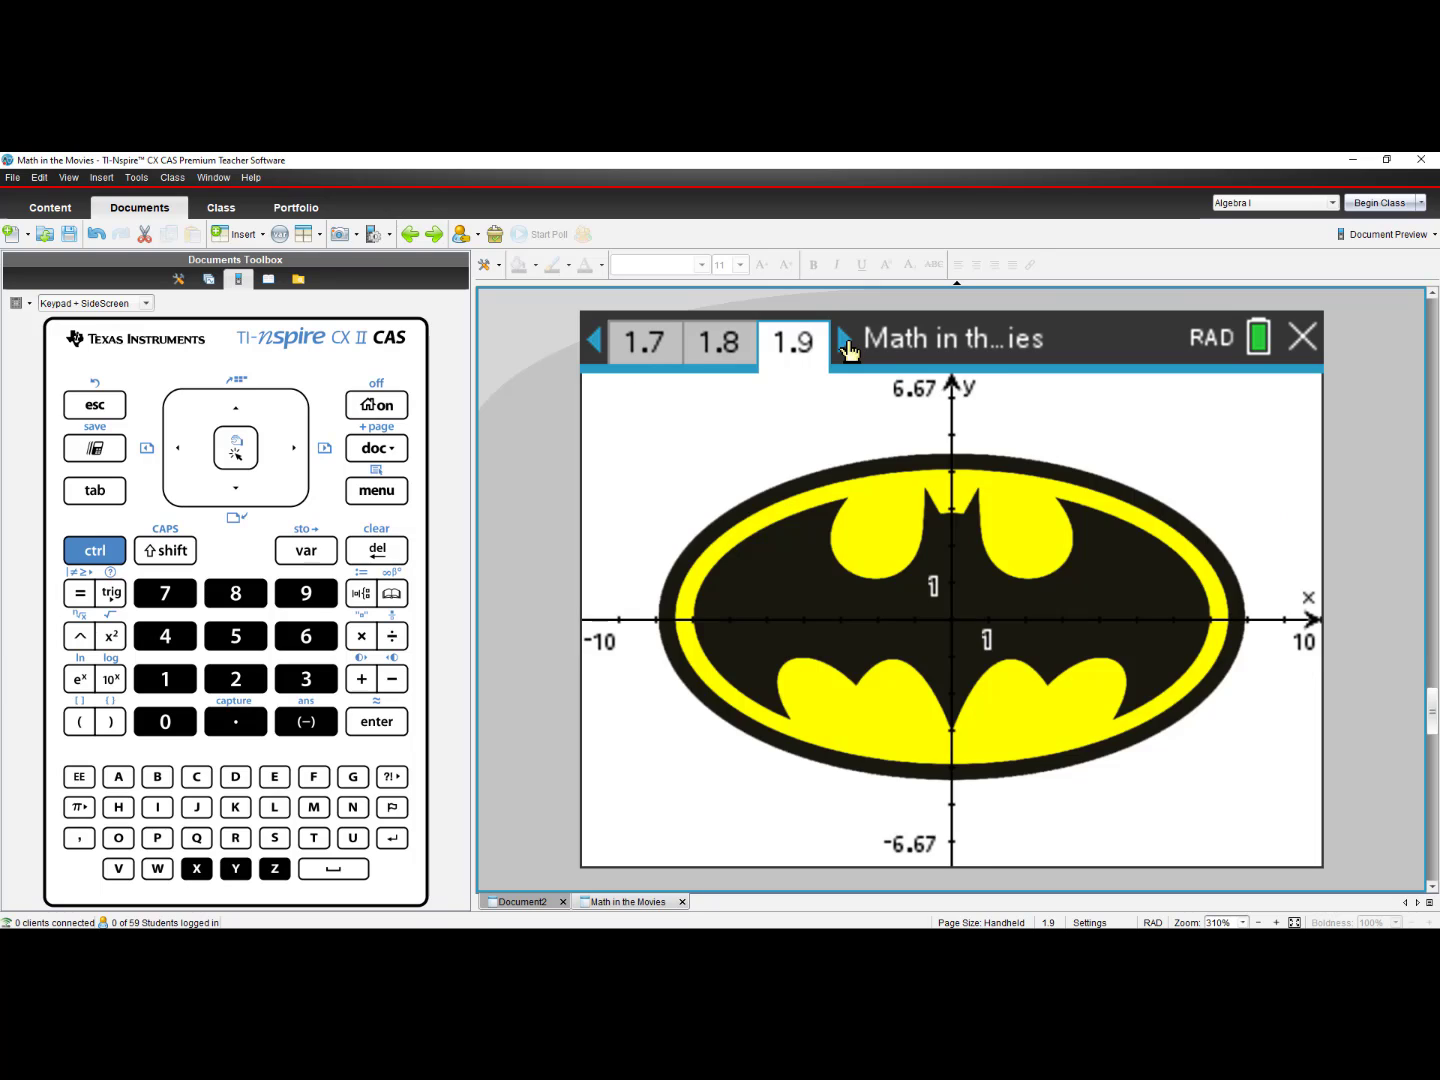
{"action": "left_click", "coordinate": [845, 343]}
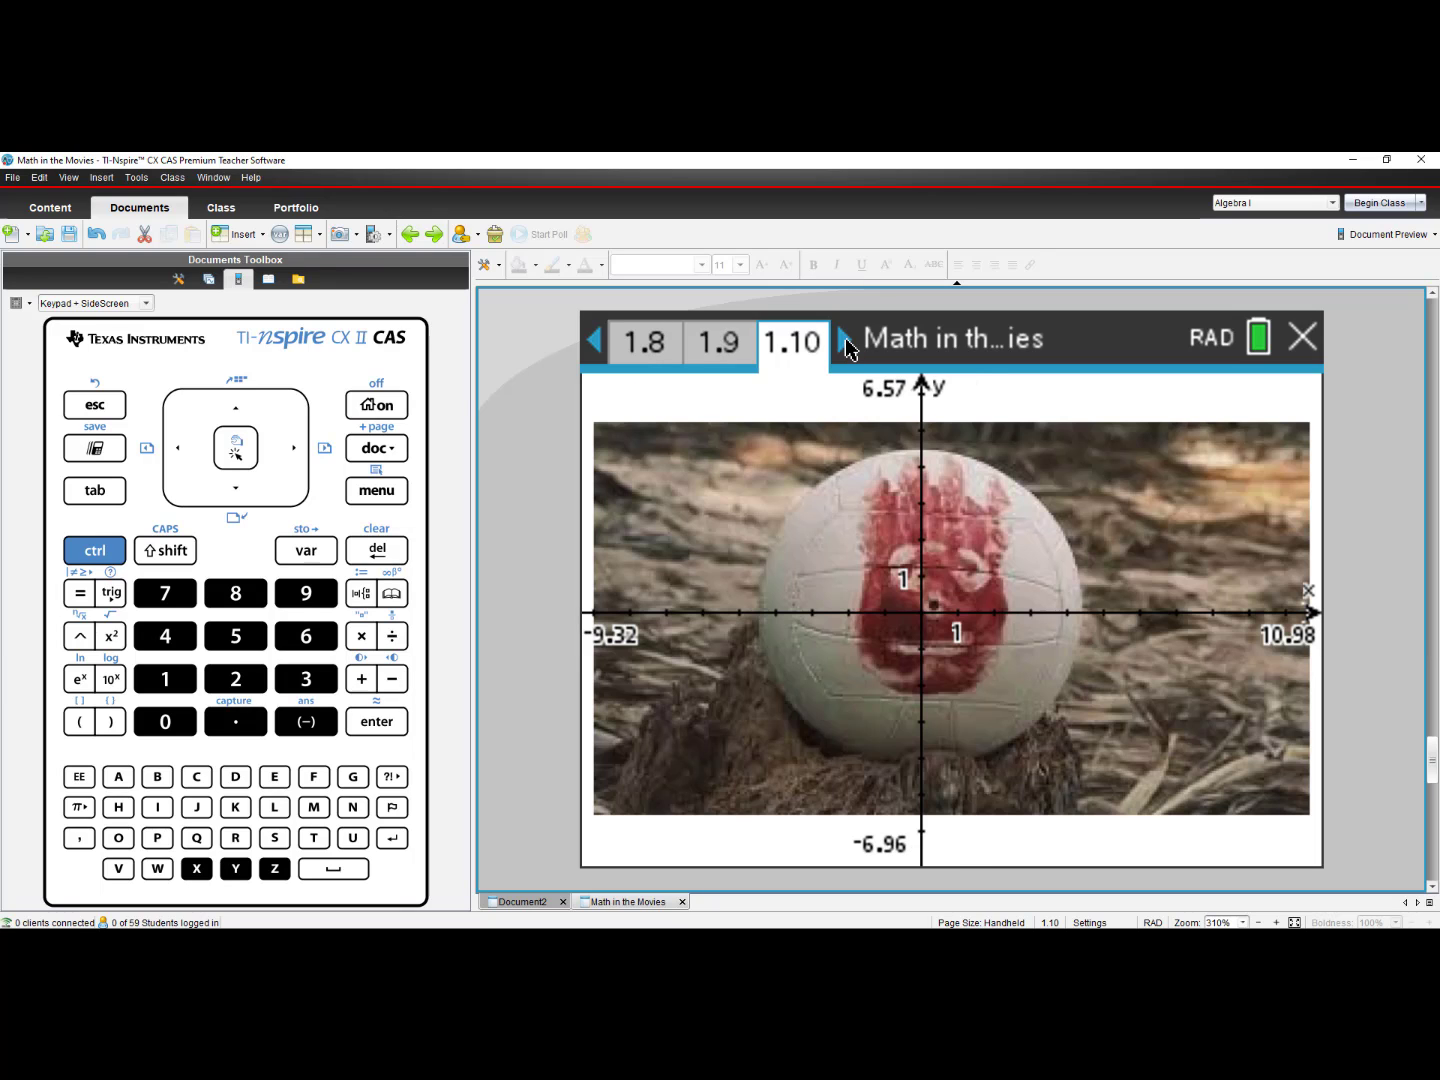
{"action": "left_click", "coordinate": [845, 343]}
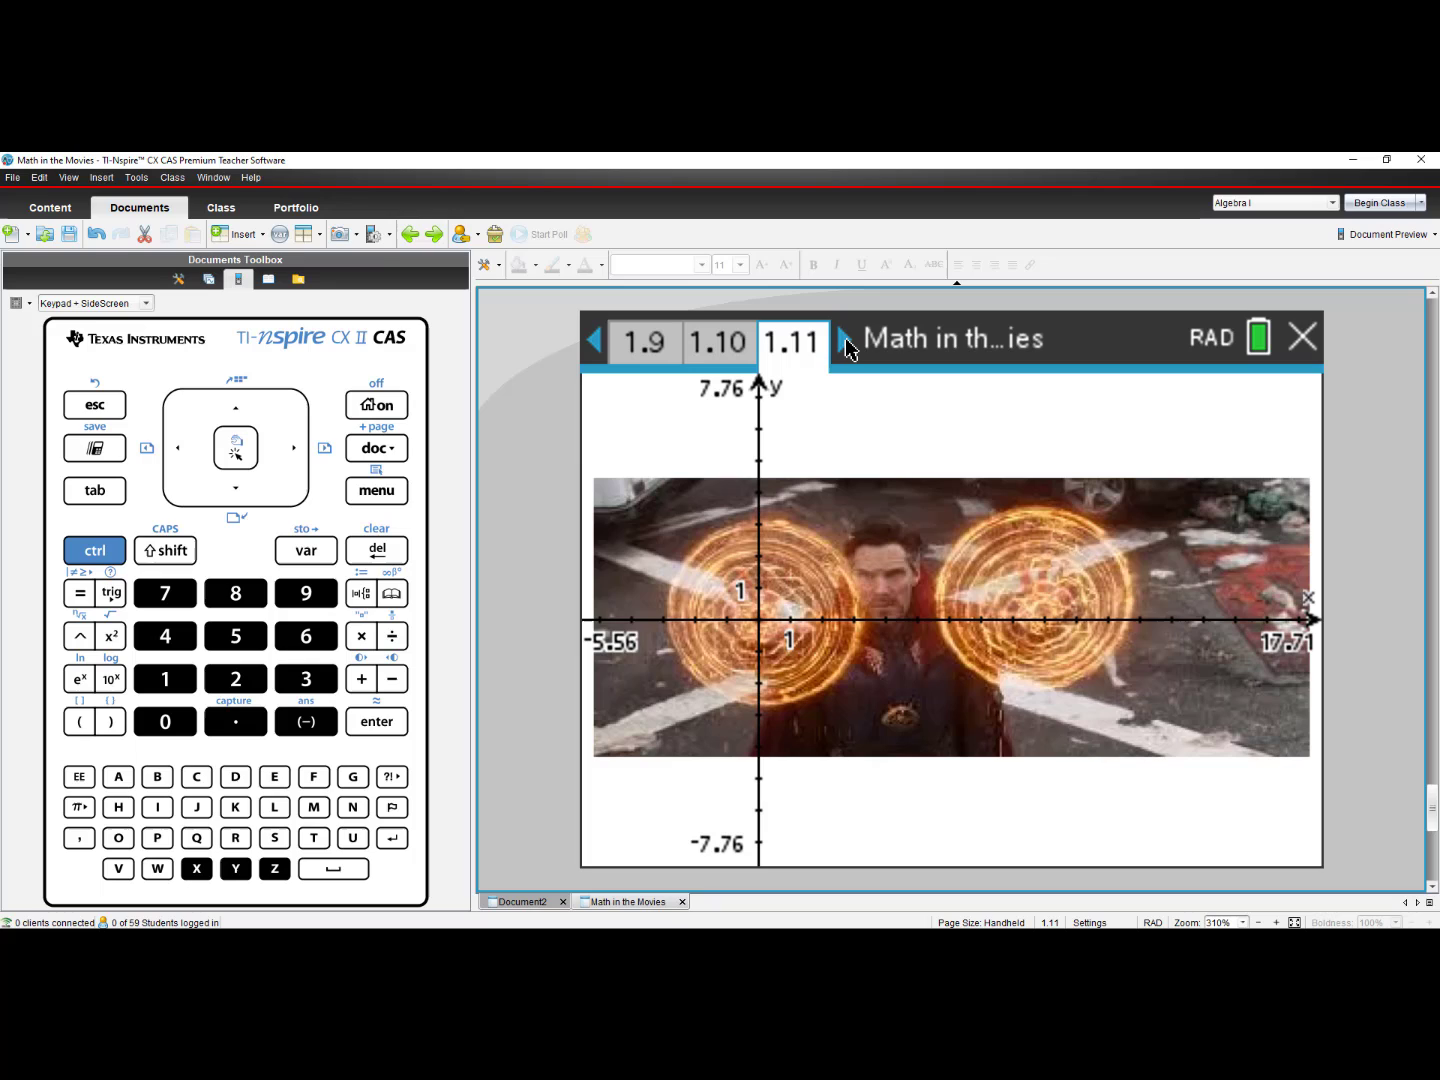
{"action": "left_click", "coordinate": [845, 343]}
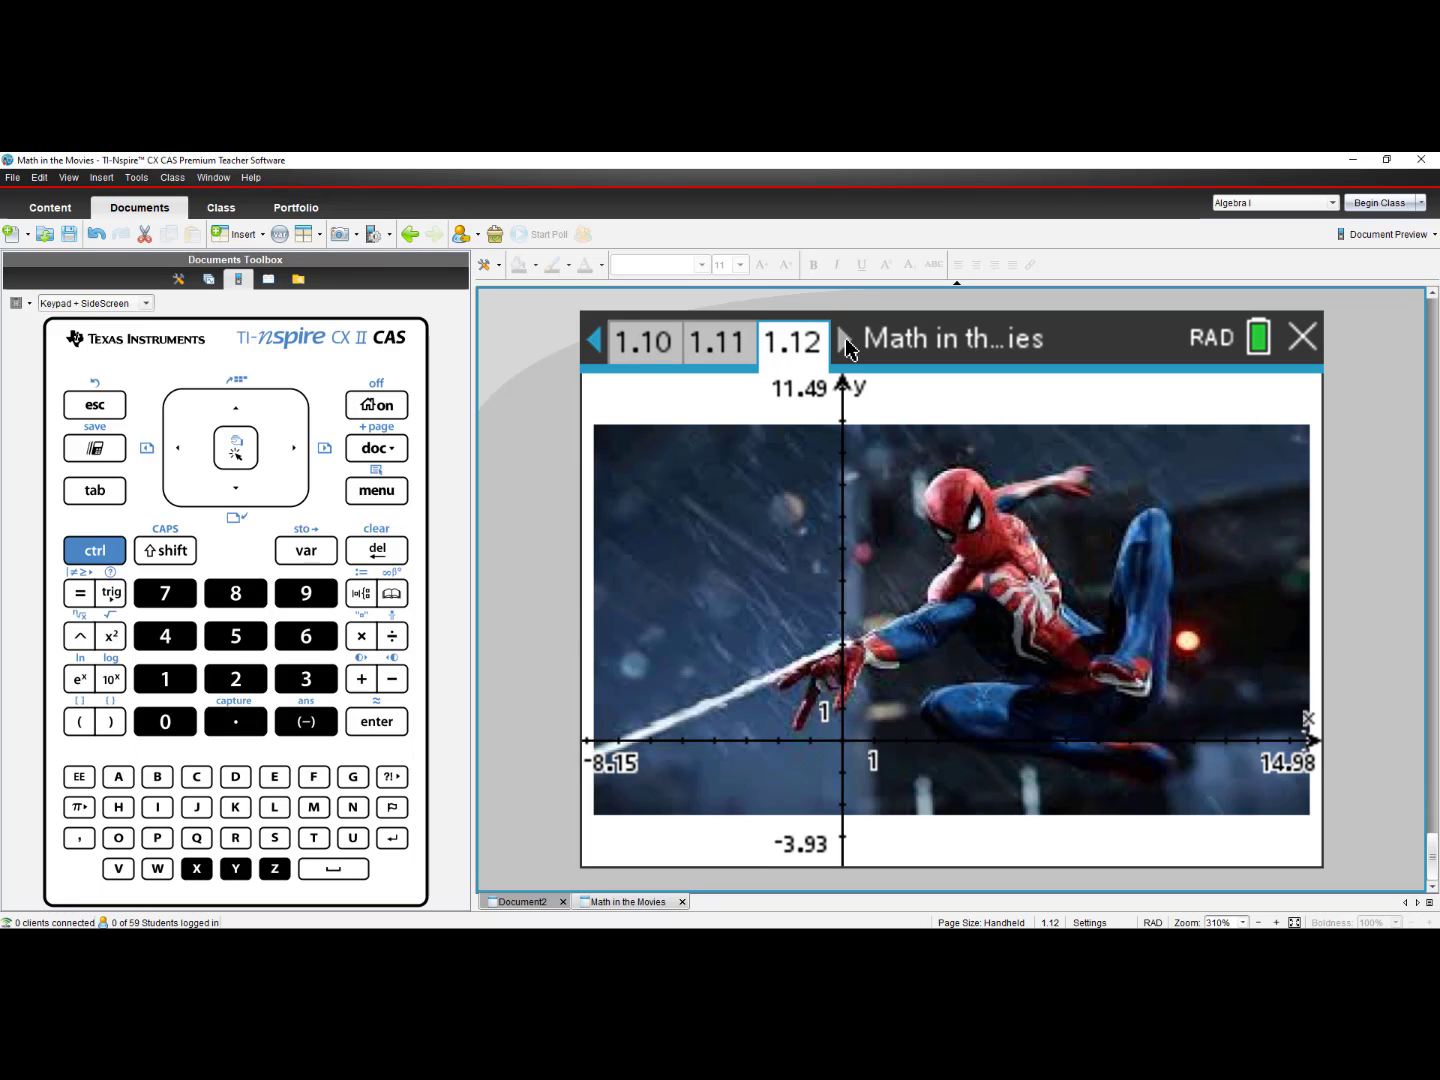